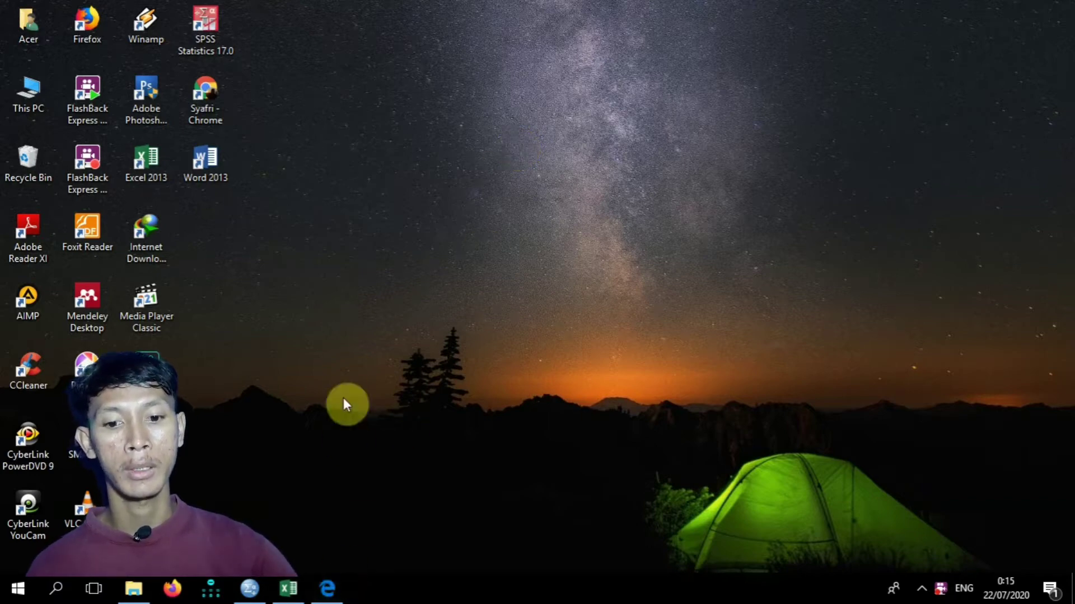
Switch to the notes in Edge and read the purpose, requirements and decision criteria of the simple regression test.
click(334, 586)
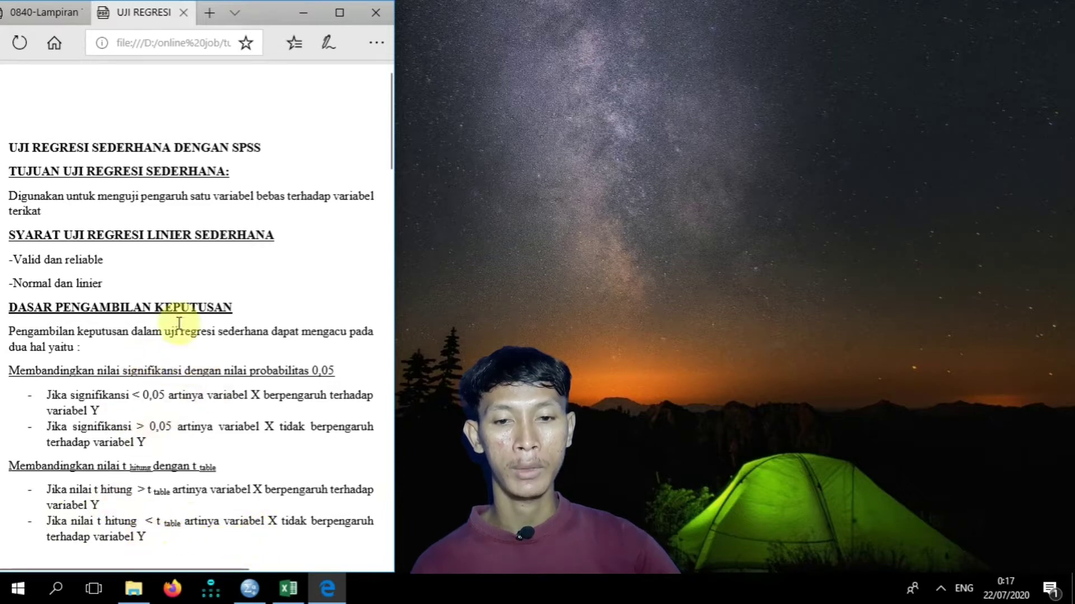
click(294, 13)
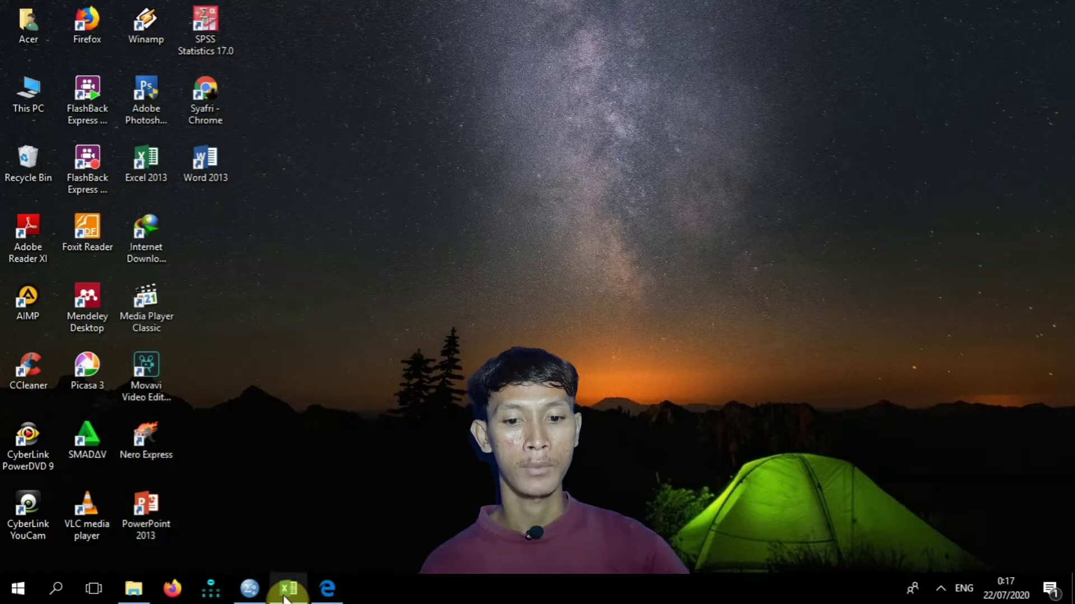
Switch to TABULASI REGRESI.xls in Excel and examine the respondent rows, the Motivasi (X) and Kinerja (Y) items and their total columns.
click(286, 590)
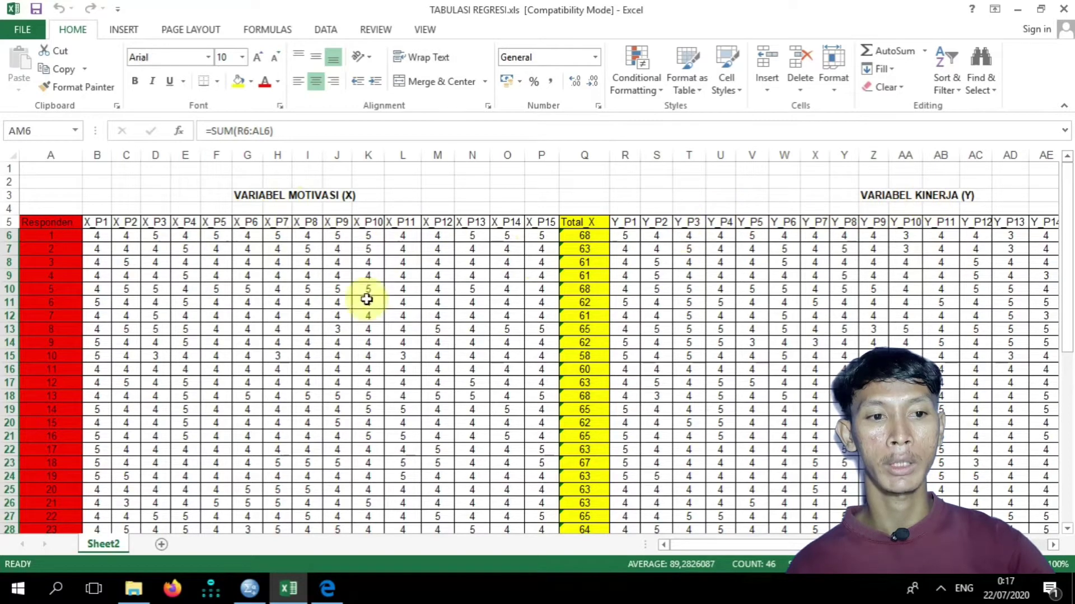
scroll(197, 301, down, 3)
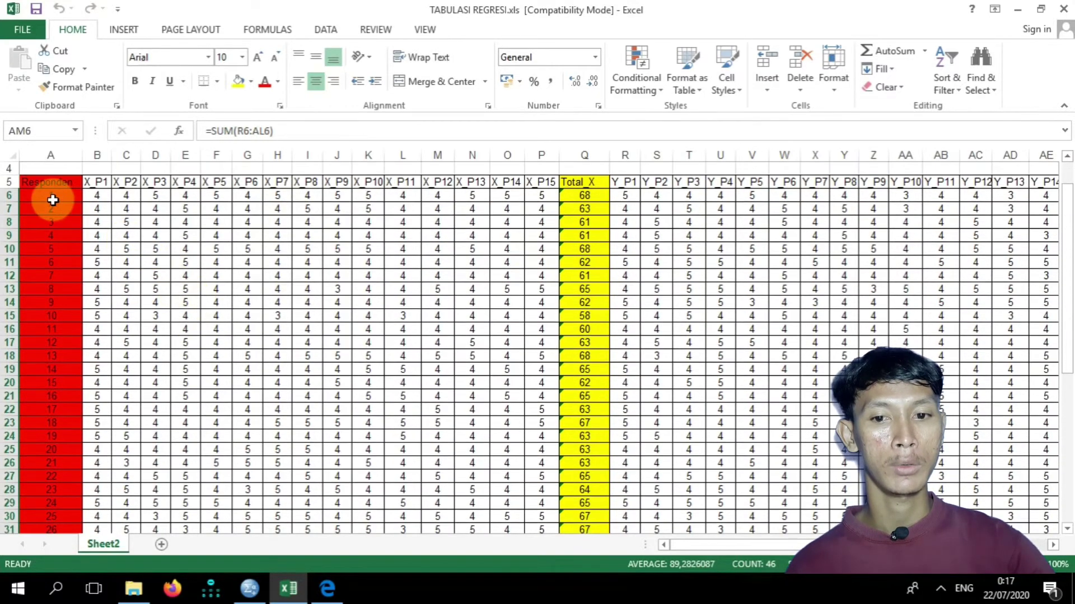
scroll(47, 206, down, 8)
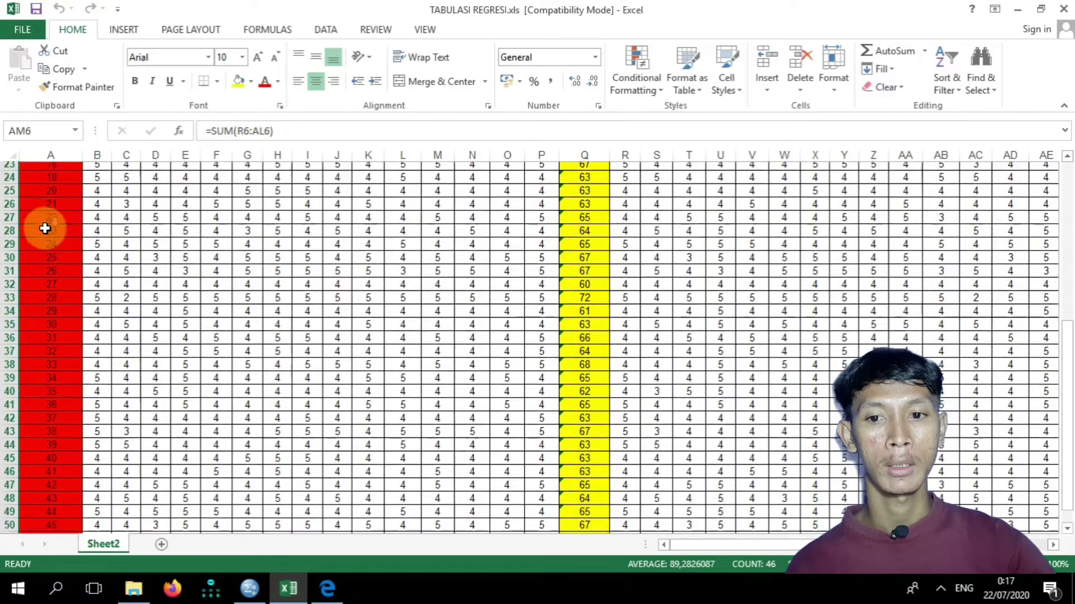
scroll(320, 365, up, 11)
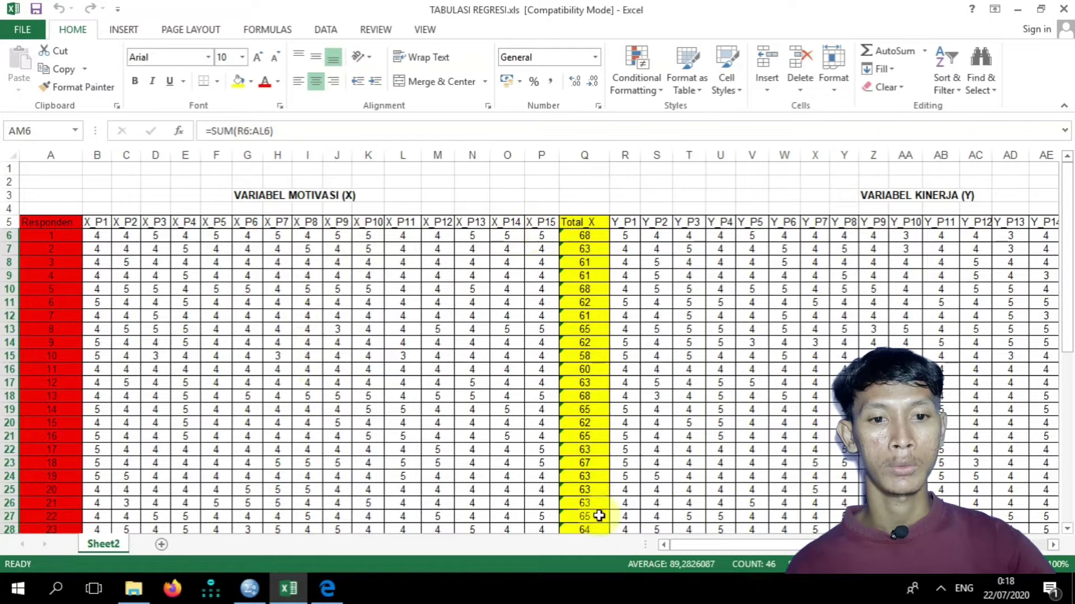
drag(737, 545, 824, 540)
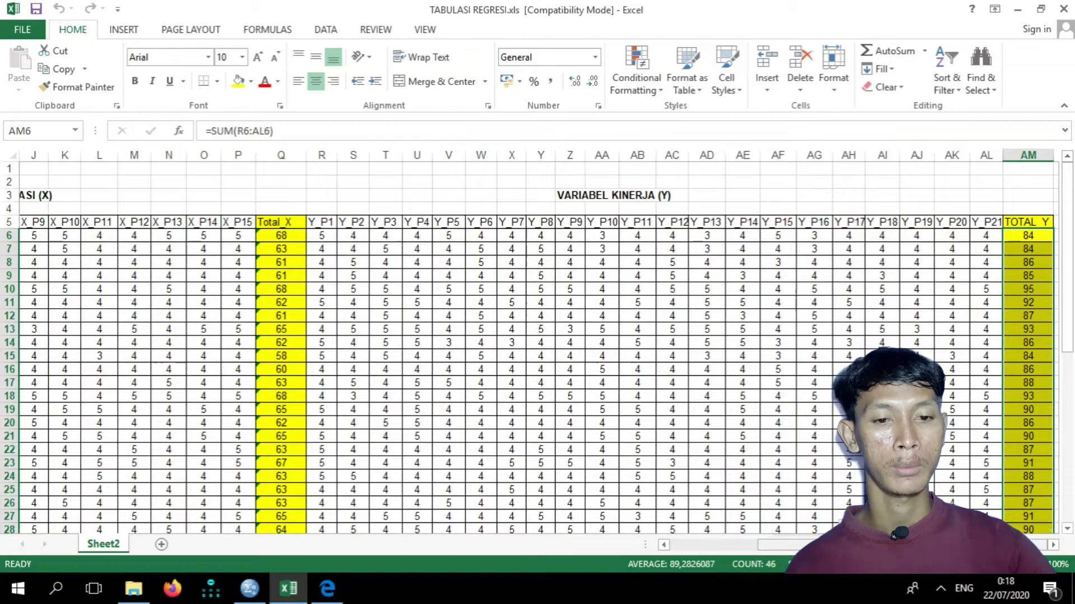
drag(789, 545, 701, 545)
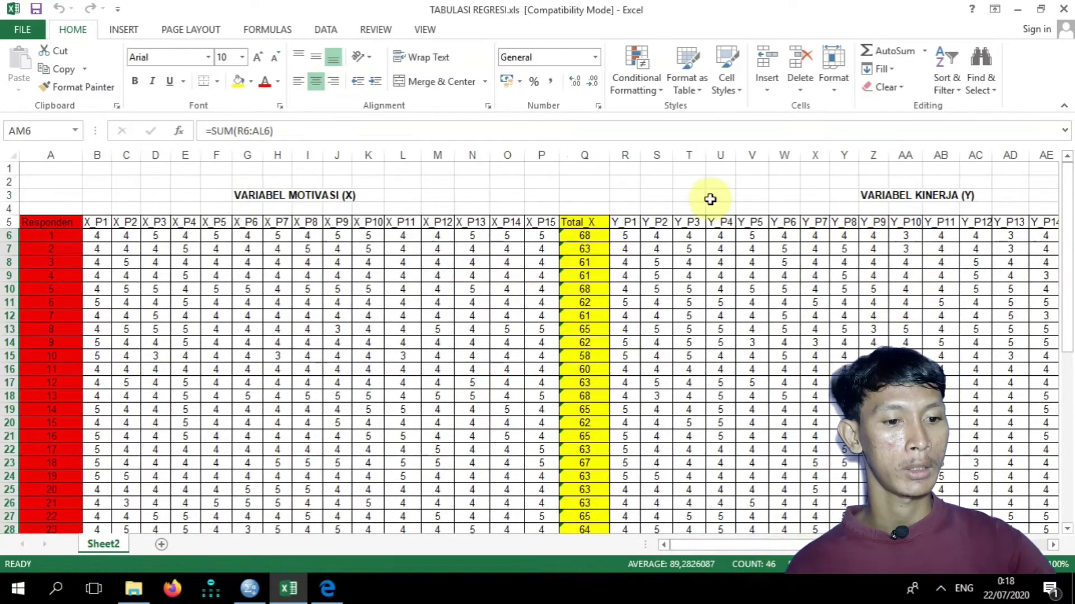
click(1018, 10)
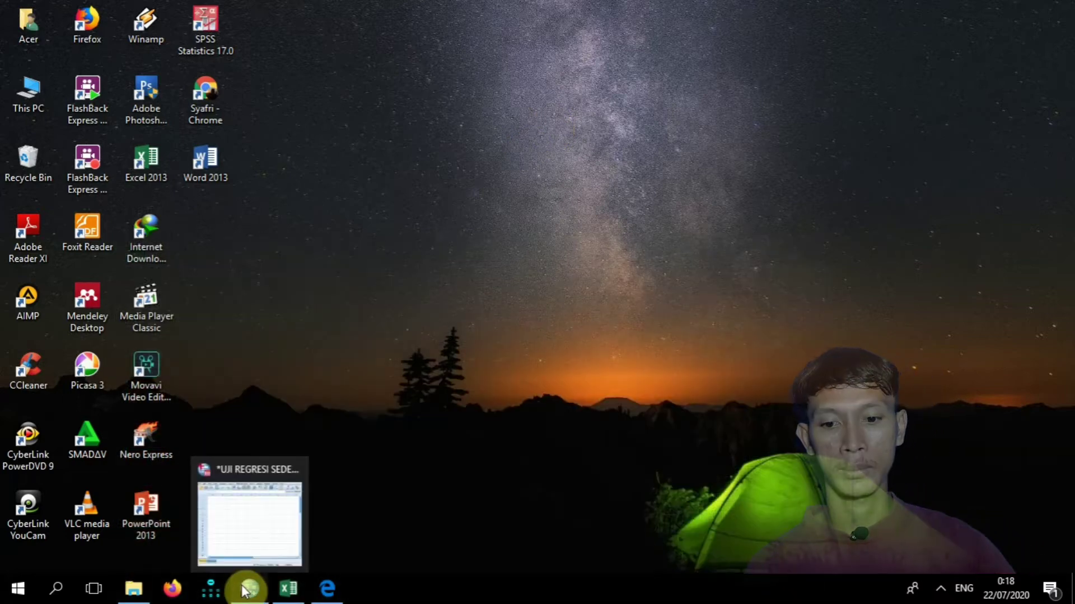
Switch to the SPSS data editor and define three variables named Resp, X and Y.
click(245, 590)
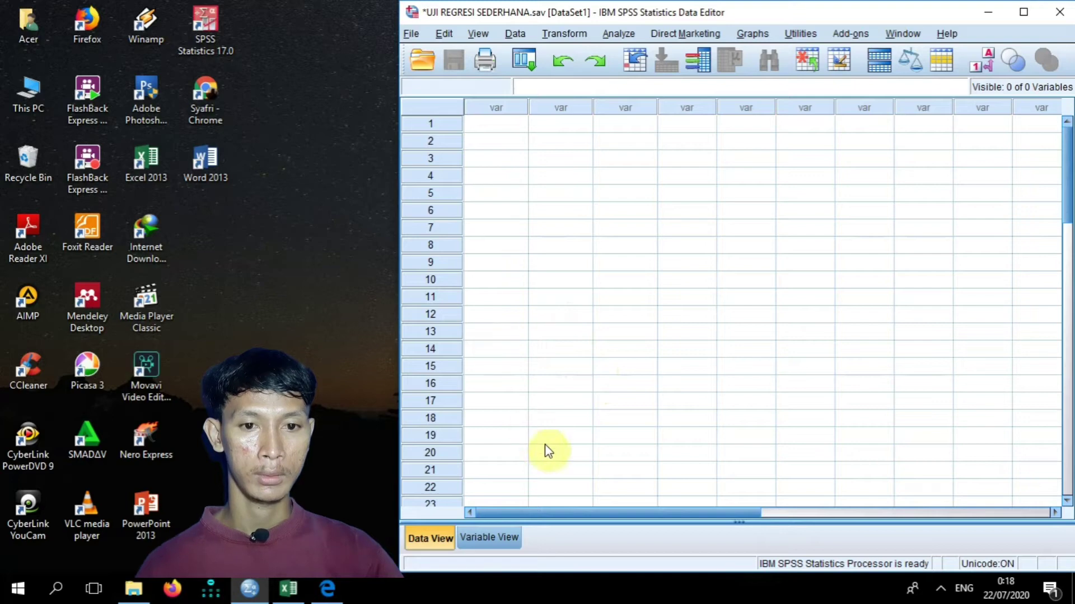
click(482, 539)
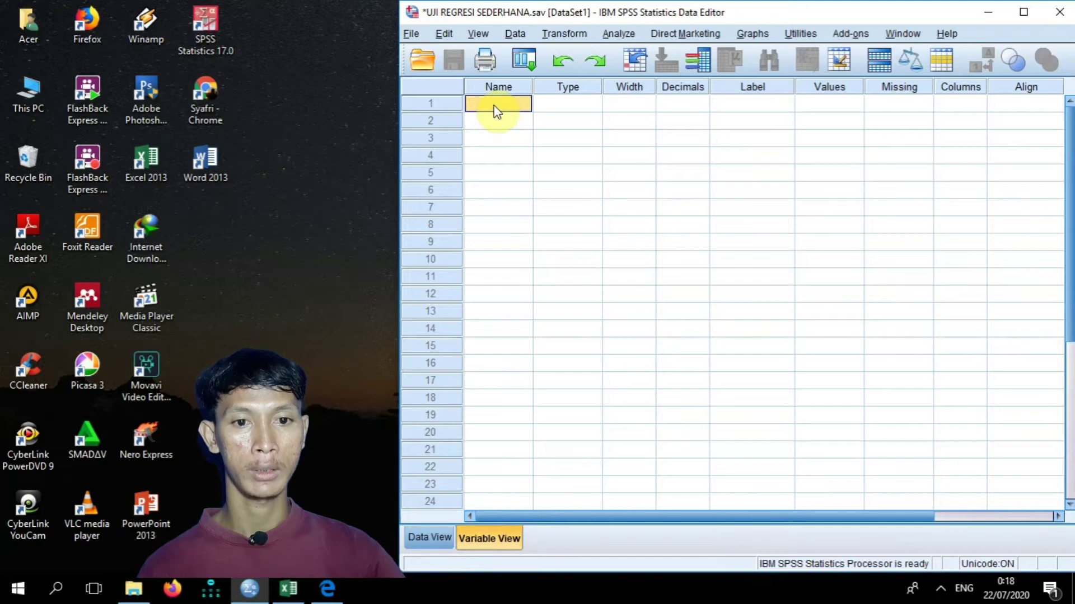
text(Resp)
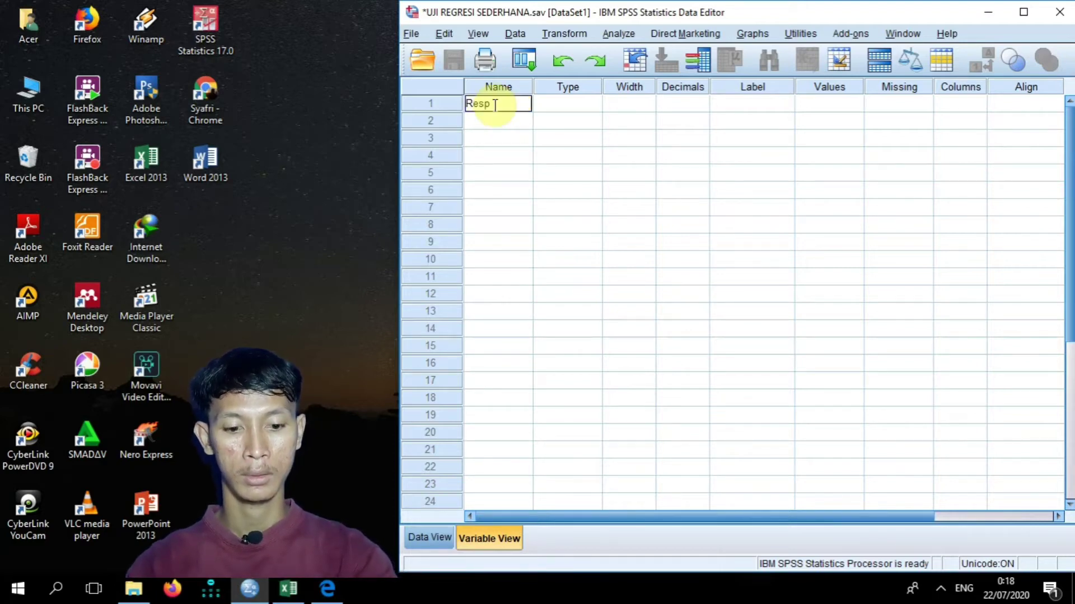
key(Return)
text(X)
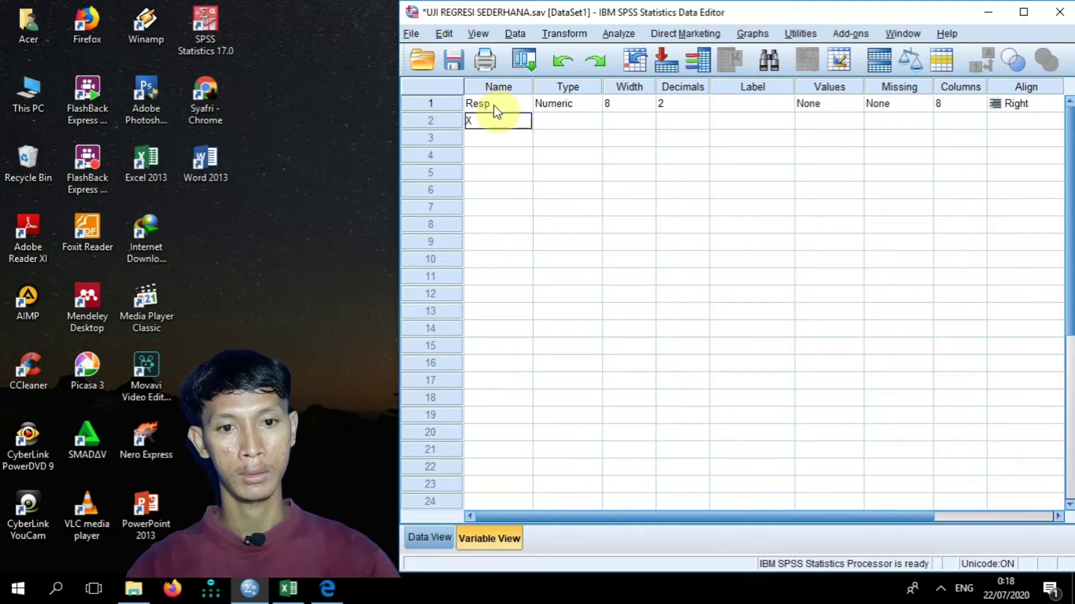
key(Return)
text(Y)
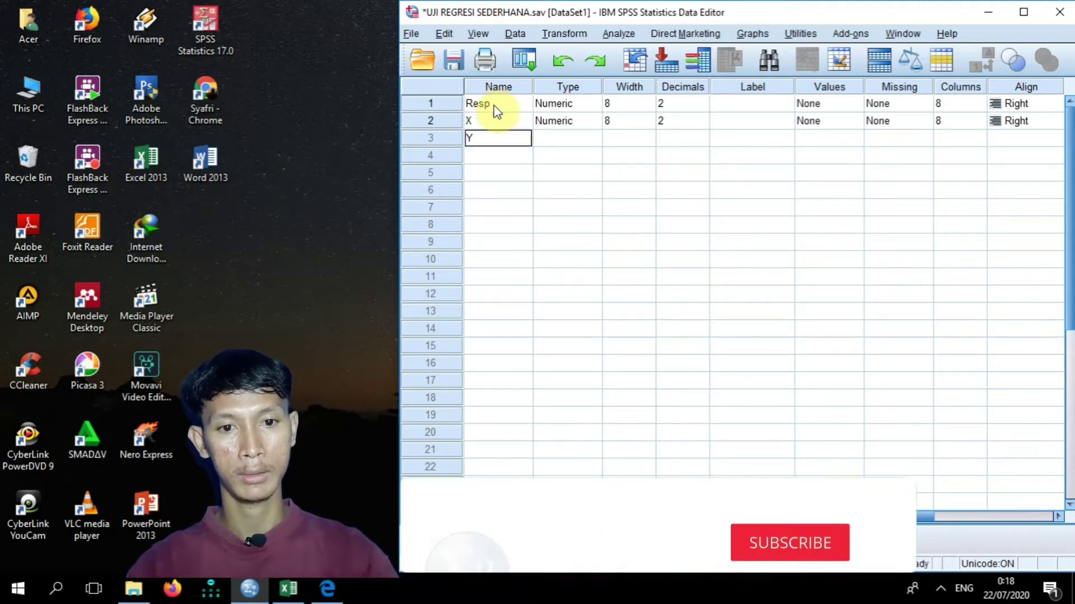
key(Return)
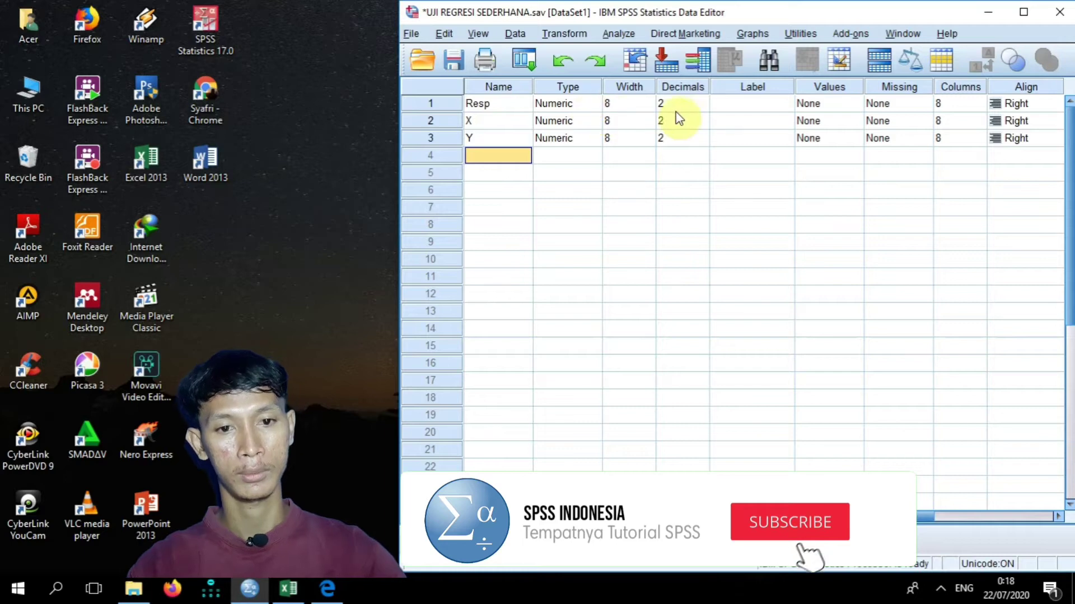
Set the decimals to 0 for the variables Resp, X and Y.
click(697, 104)
click(701, 108)
click(702, 107)
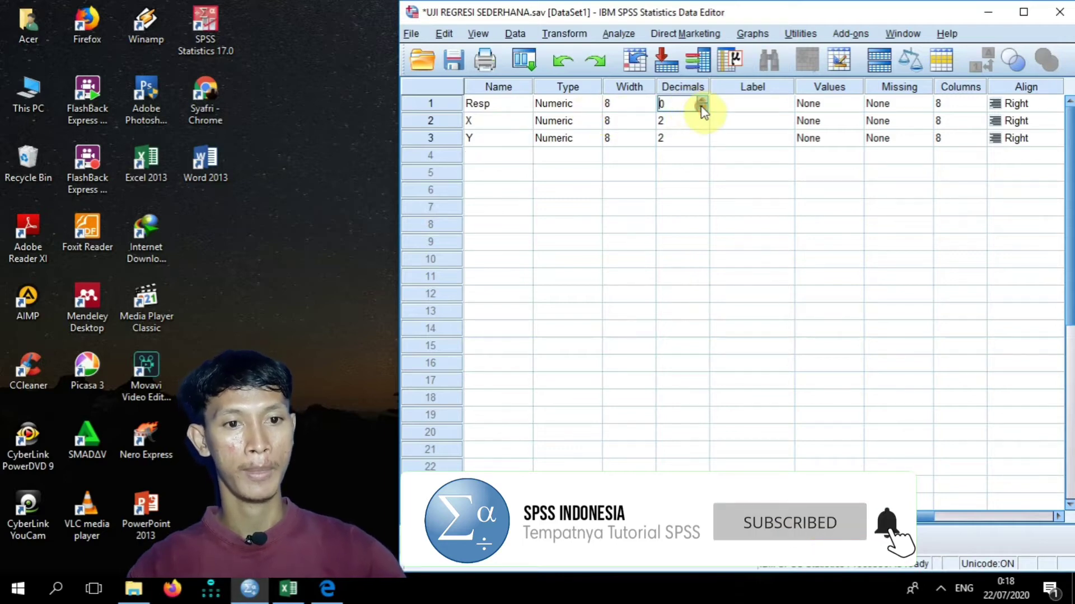
click(703, 125)
click(703, 128)
click(704, 126)
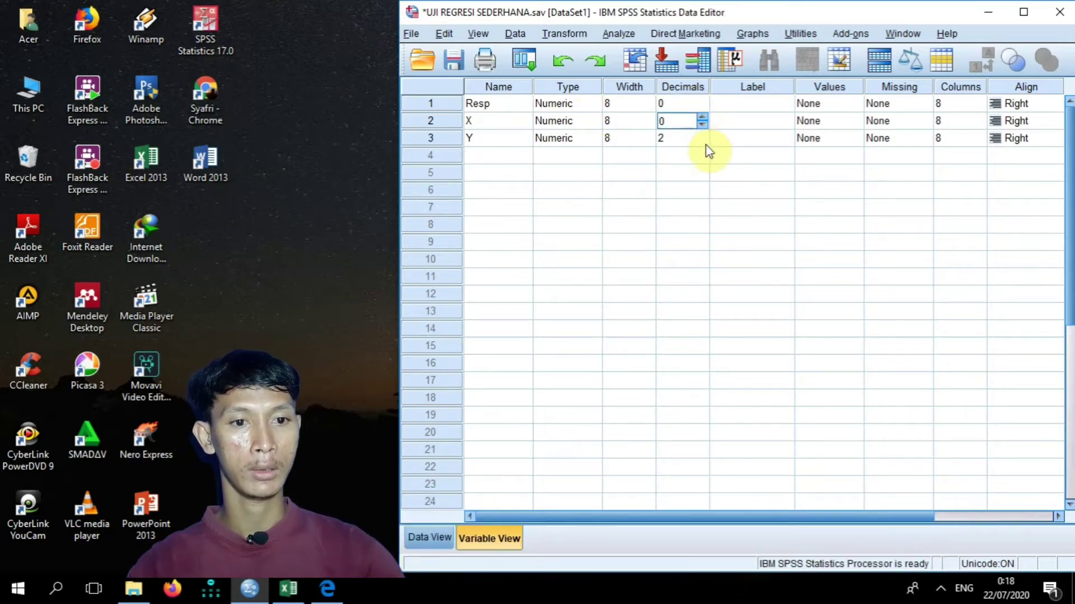
click(703, 140)
click(702, 142)
click(702, 142)
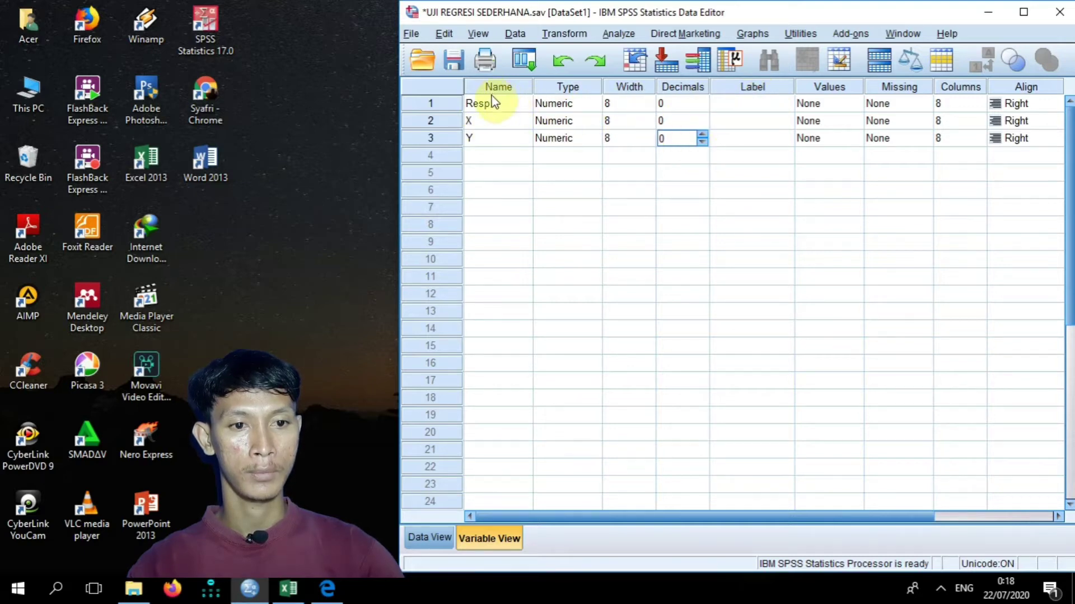
Label the variable Resp as RESPONDEN, X as MOTIVASI and Y as KINERJA.
click(739, 107)
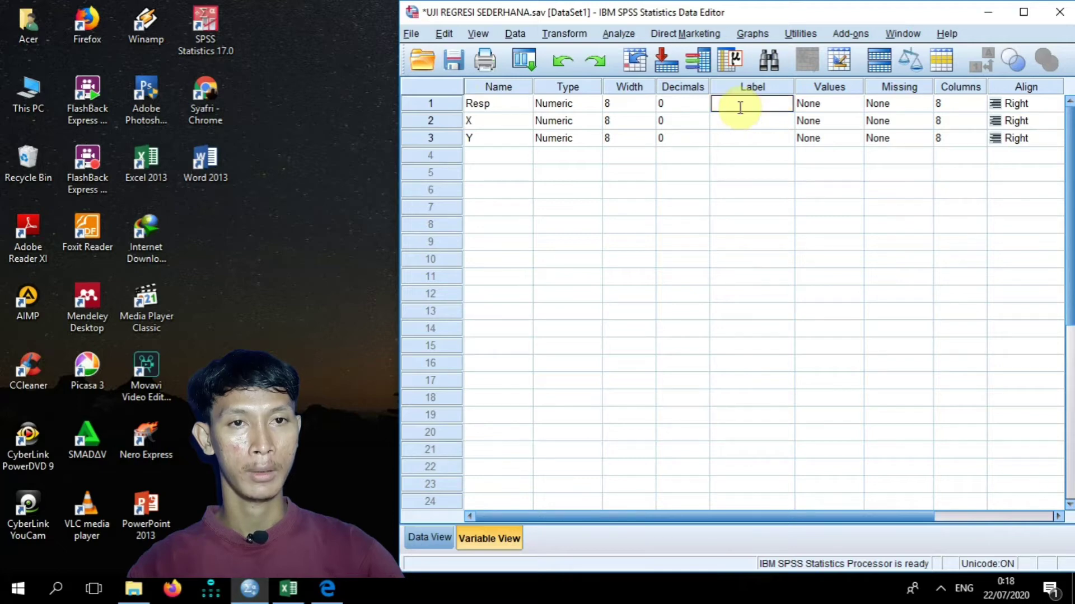
text(RE)
key(Caps_Lock)
text(SPONDEN)
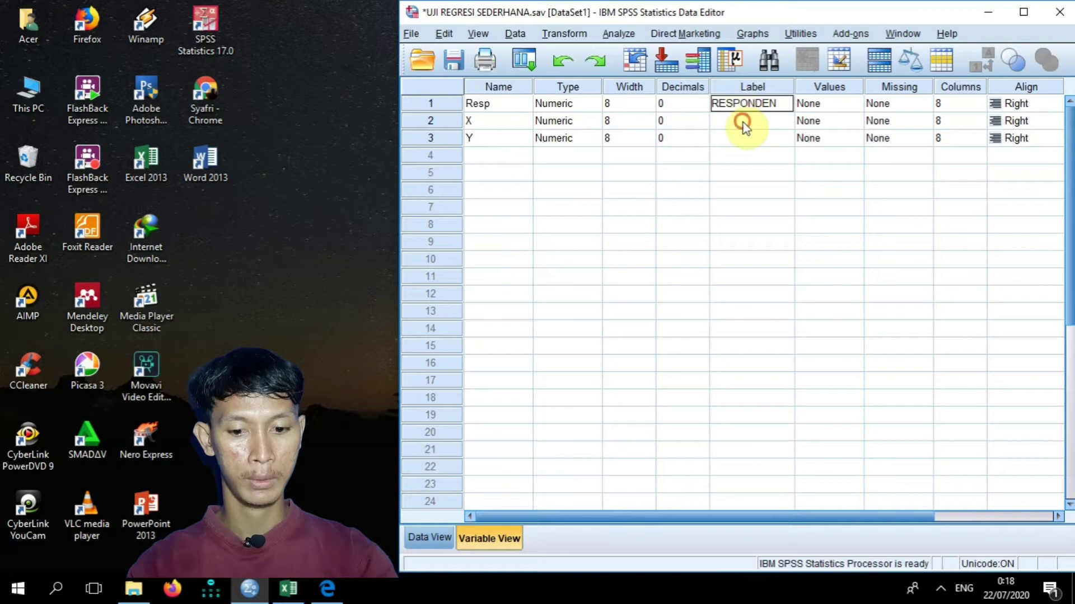
click(743, 122)
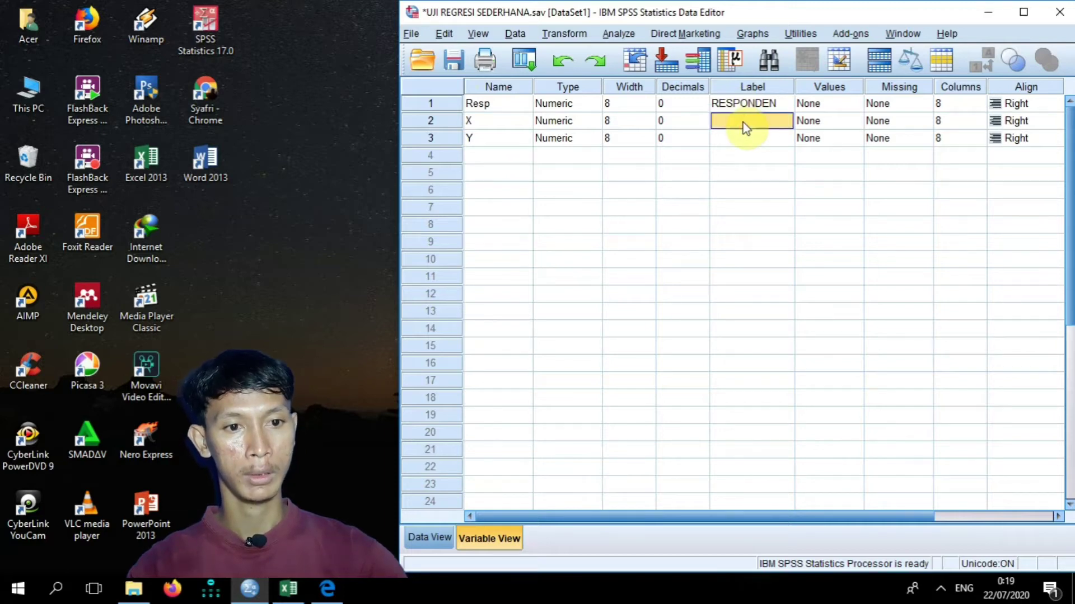
text(M)
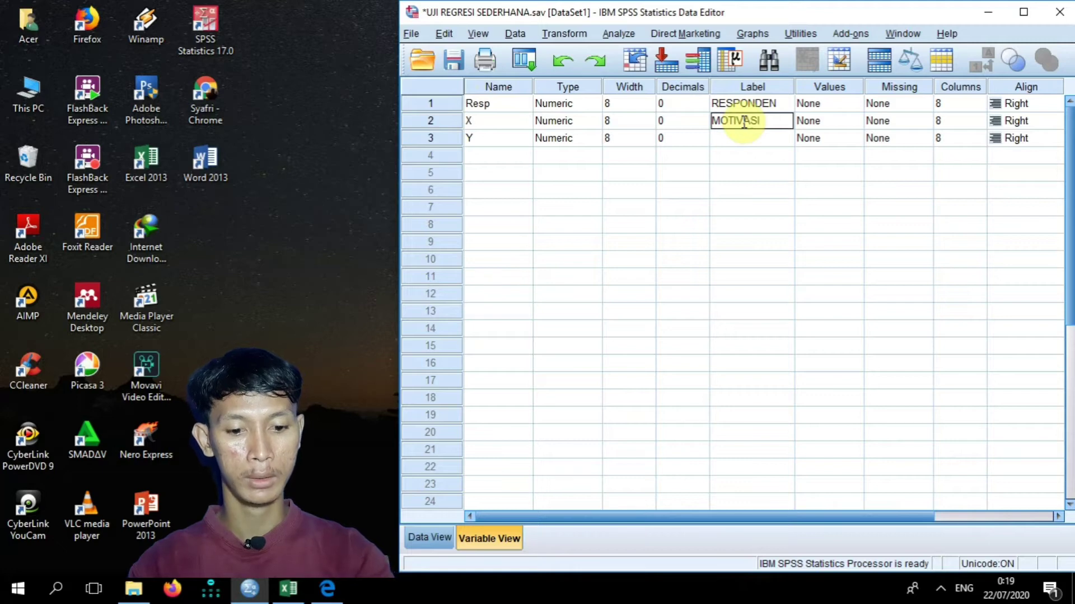
text(OTIVASI)
click(748, 140)
text(KINERJA)
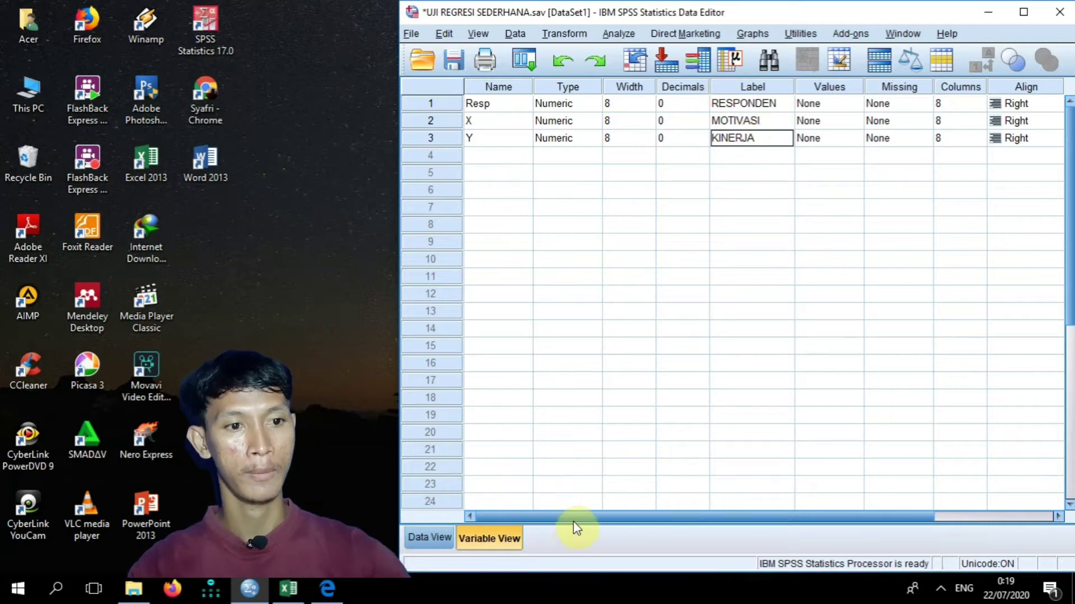
Set the measurement level of all three variables to Scale.
drag(573, 521, 654, 521)
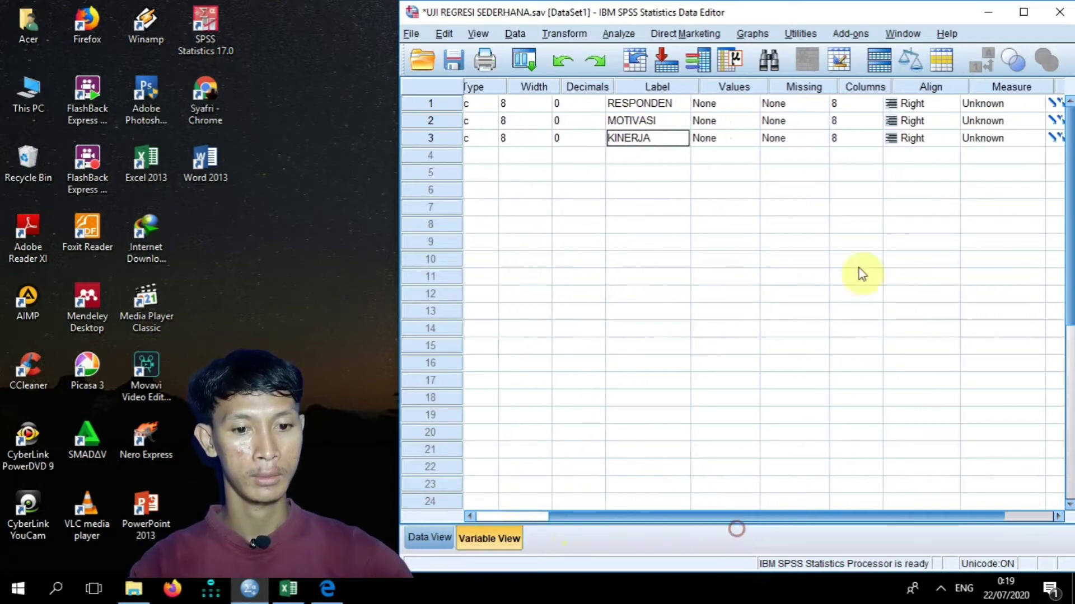
click(940, 103)
click(948, 120)
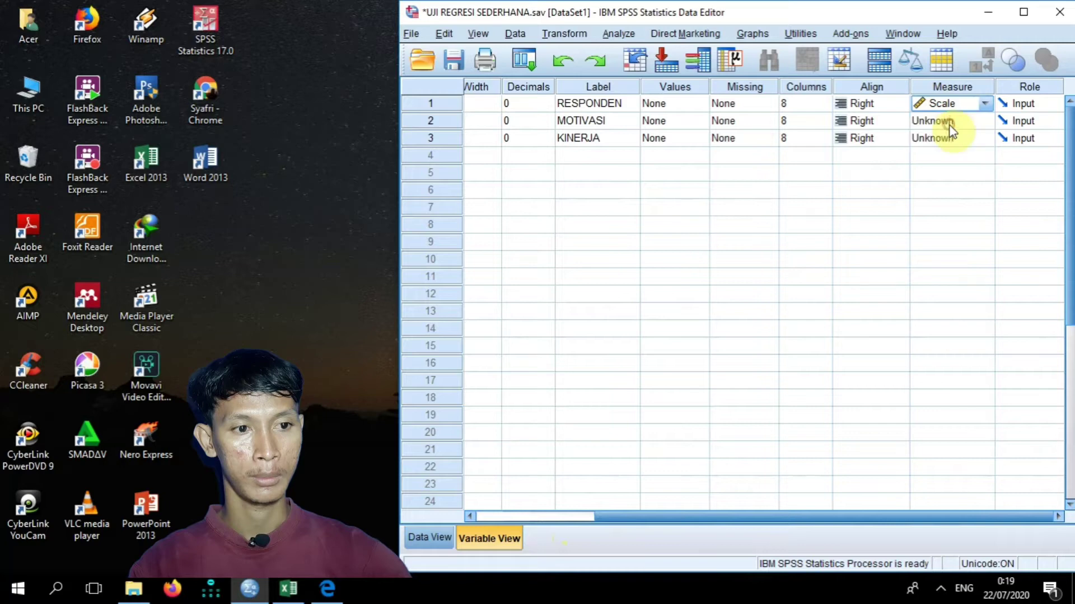
click(949, 124)
click(948, 137)
click(951, 138)
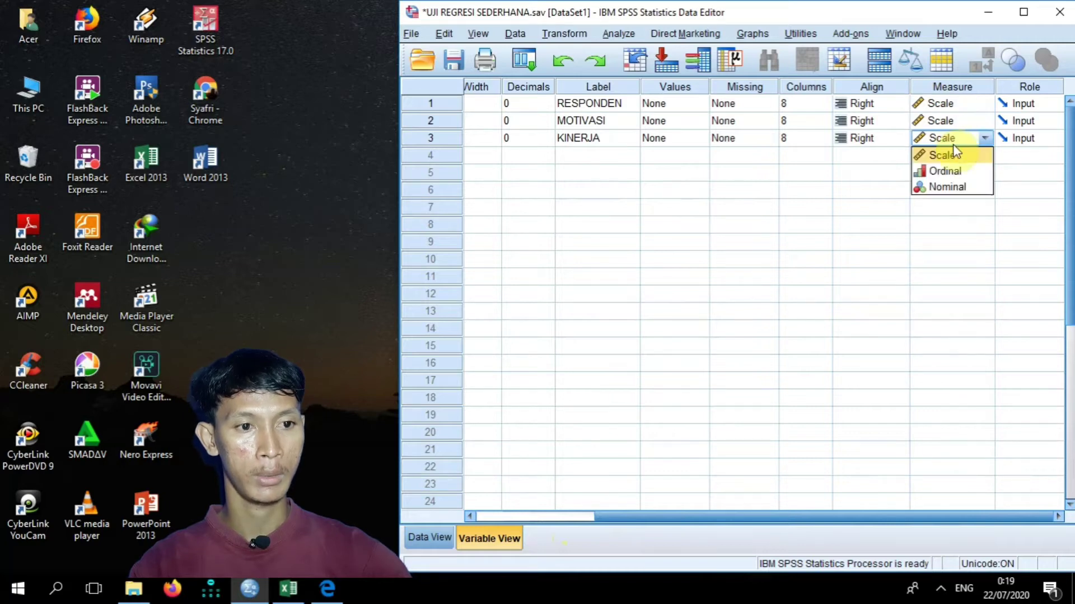
click(952, 155)
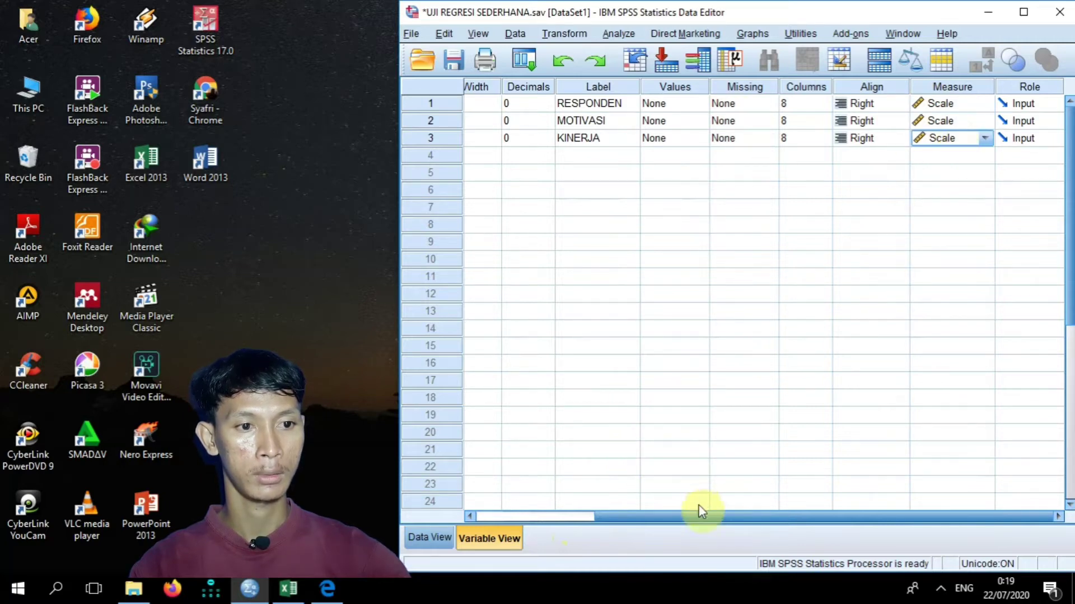
drag(696, 516, 565, 520)
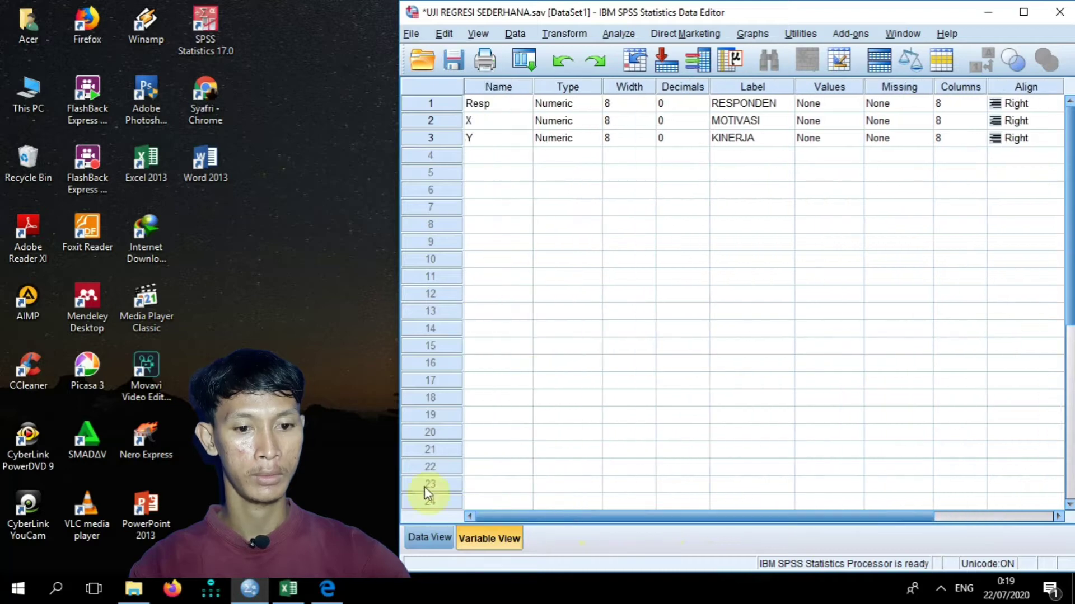
Show the SPSS data sheet, and copy the respondent numbers in A6:A51 from the Excel tabulation.
click(423, 536)
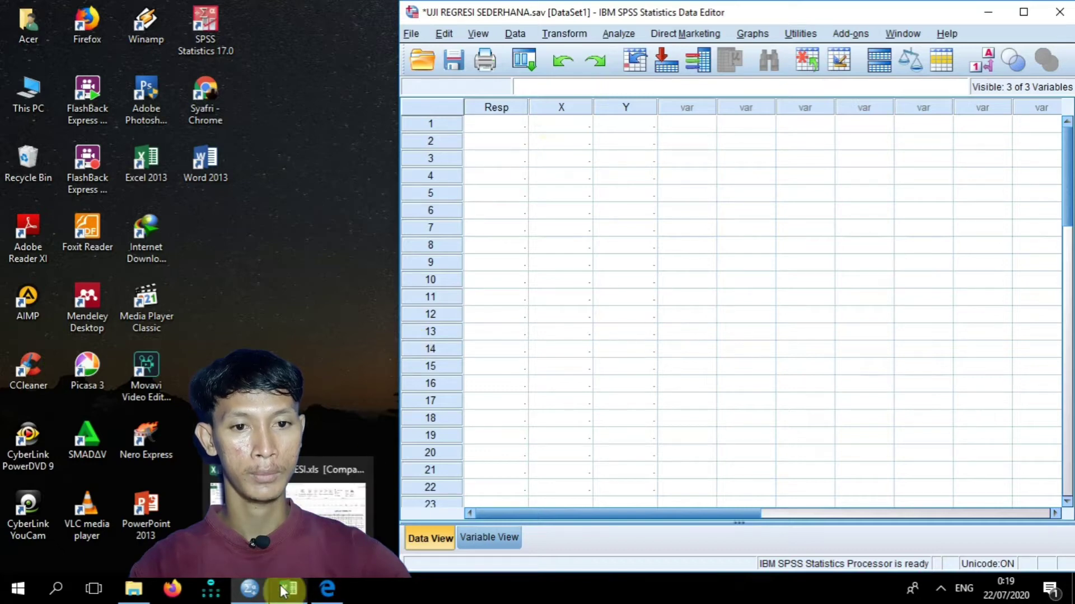
click(358, 443)
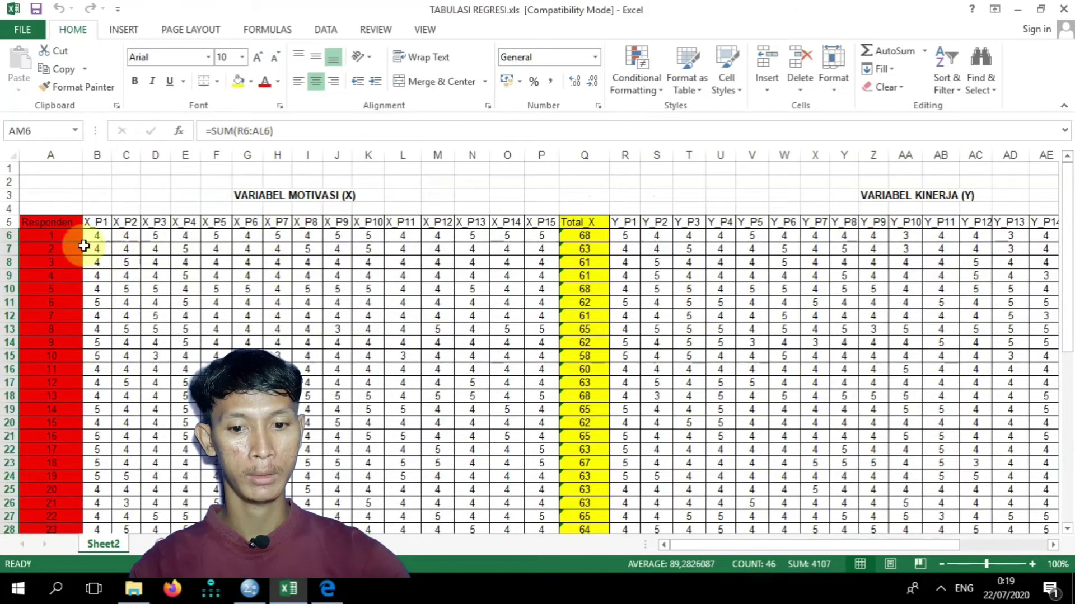
drag(56, 298, 63, 537)
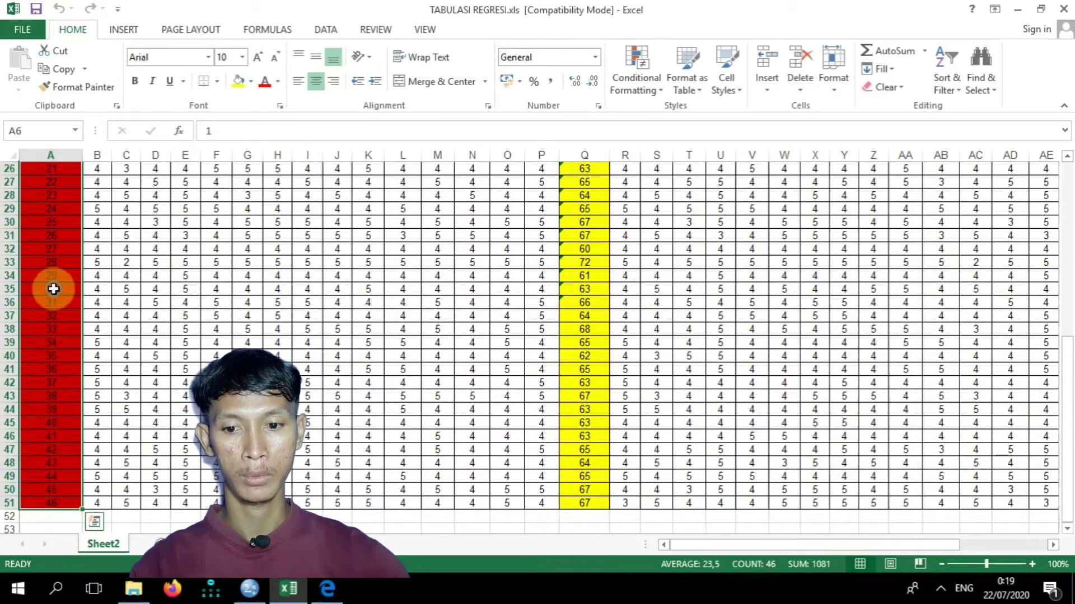
right_click(65, 199)
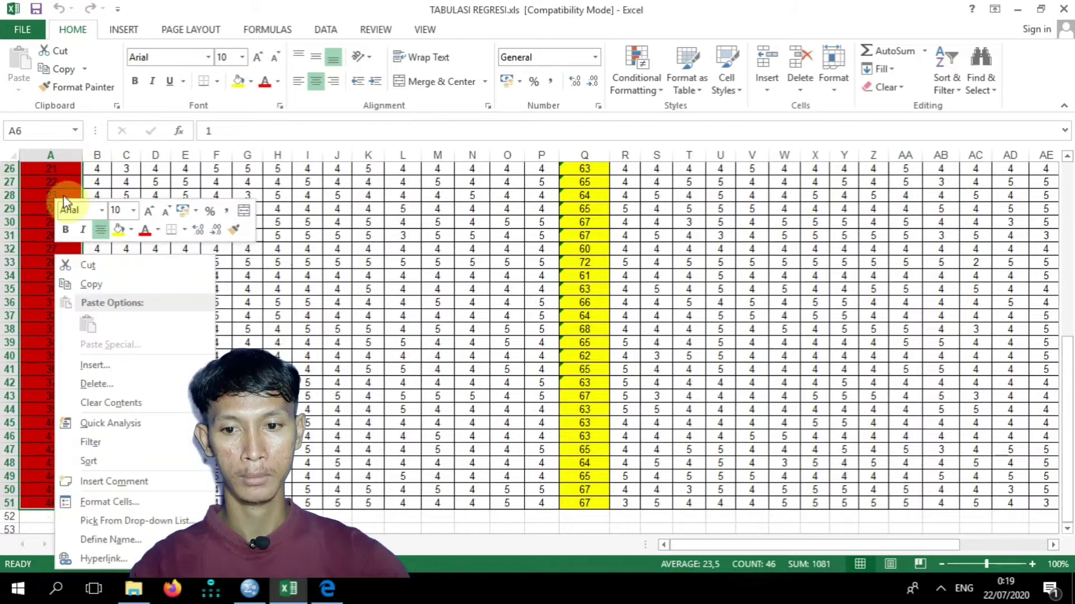
click(89, 284)
Paste the copied respondent numbers into the Resp column of the SPSS data sheet, starting at case 1.
mouse_move(314, 596)
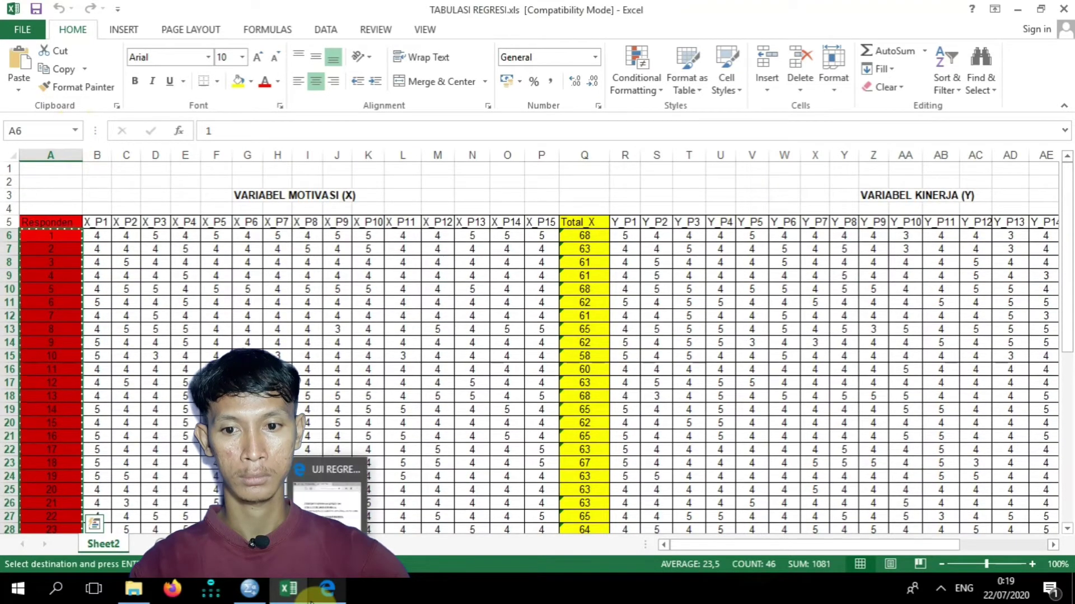
mouse_move(254, 592)
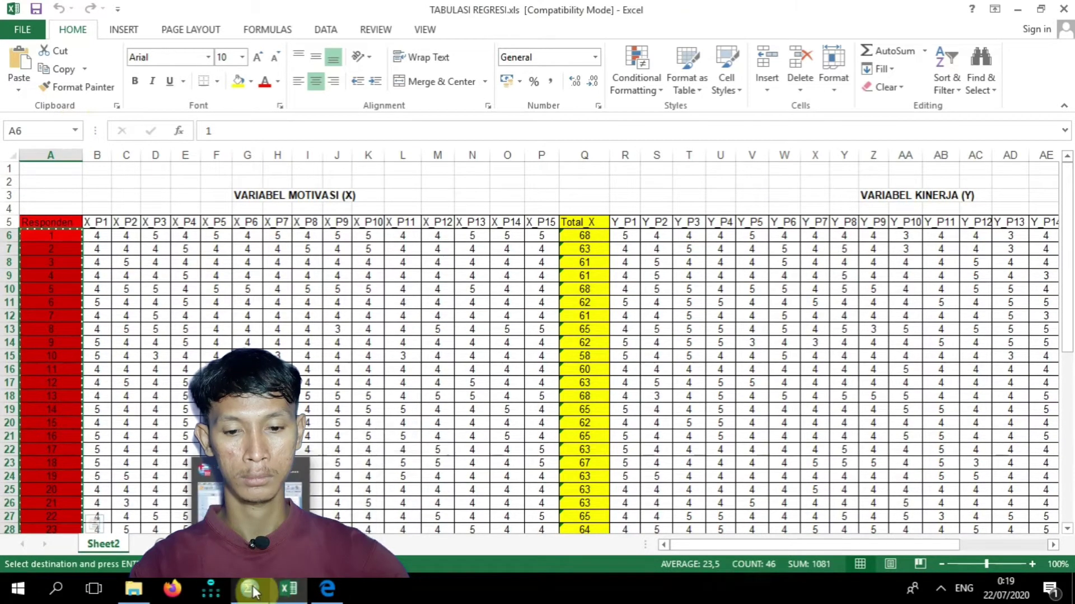
click(280, 493)
click(497, 125)
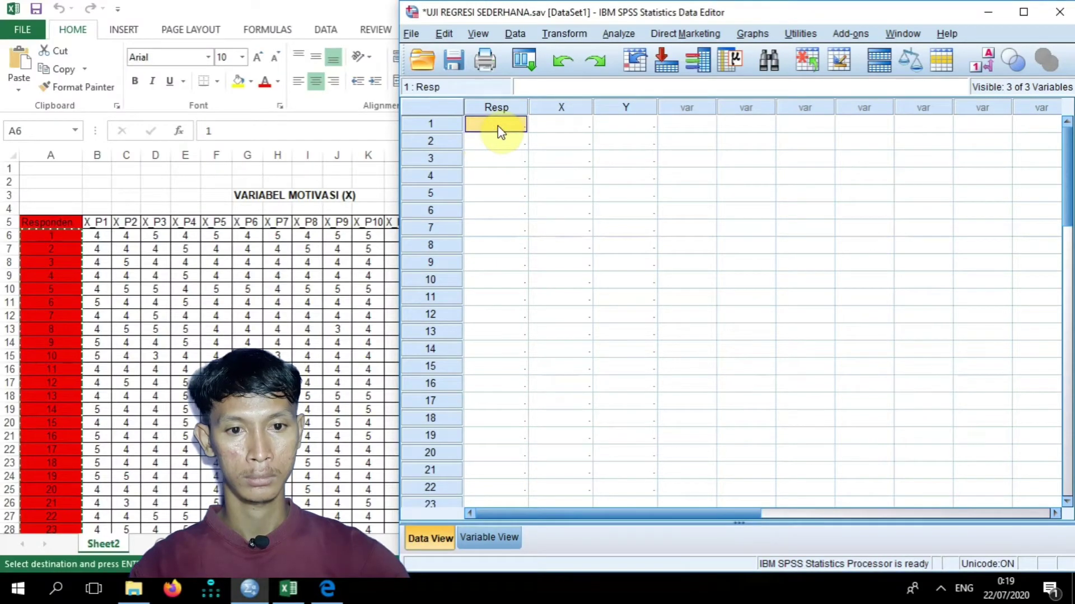
right_click(501, 131)
click(522, 172)
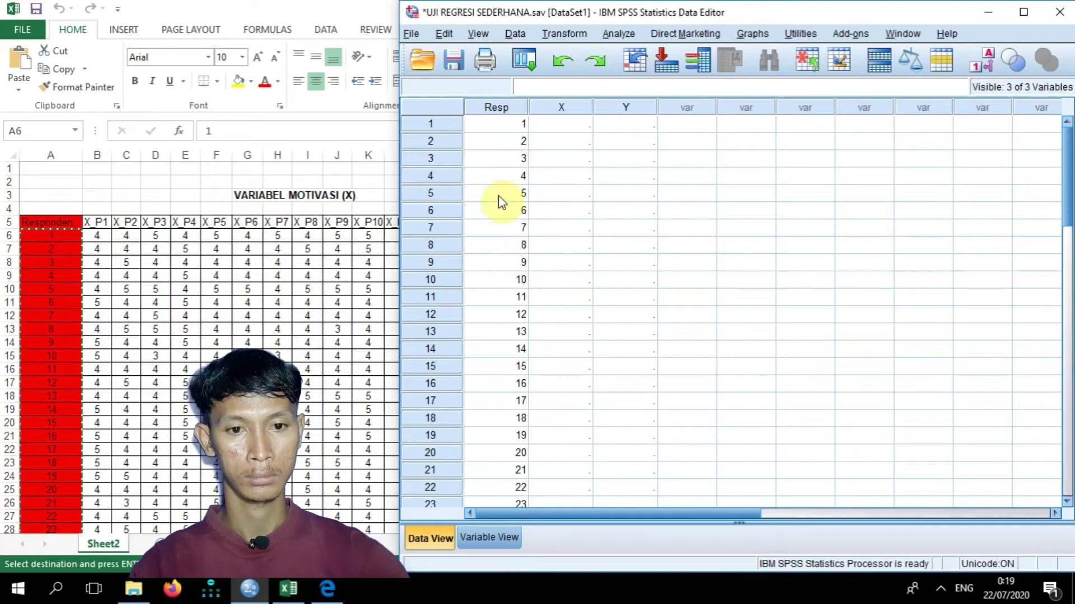
Copy the motivation totals in the Total_X column, Q6:Q51, from the Excel tabulation.
click(367, 252)
drag(579, 234, 586, 506)
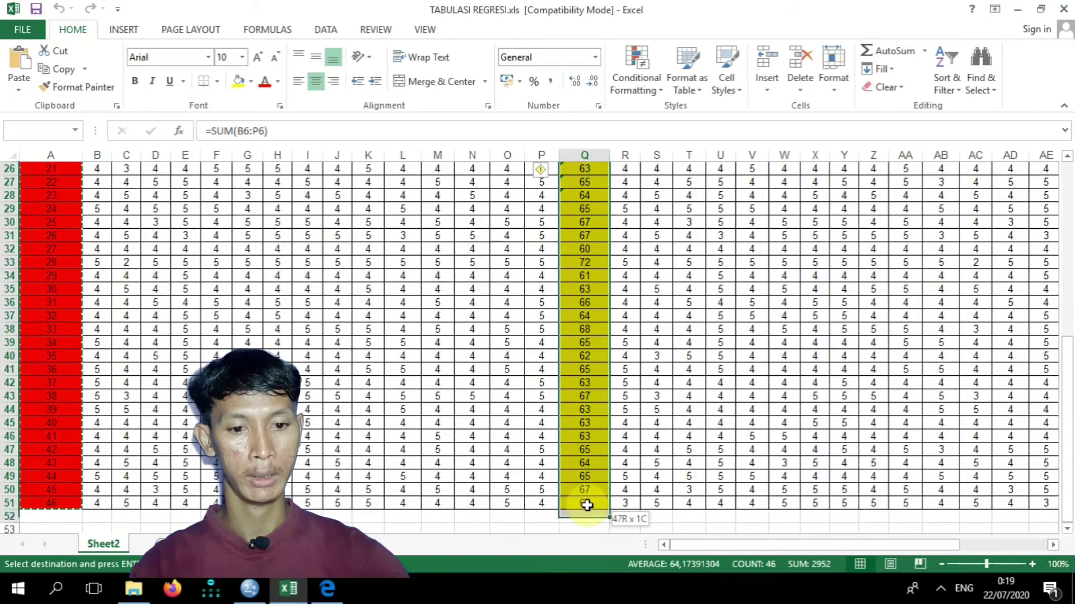
right_click(575, 296)
click(609, 287)
scroll(595, 292, up, 9)
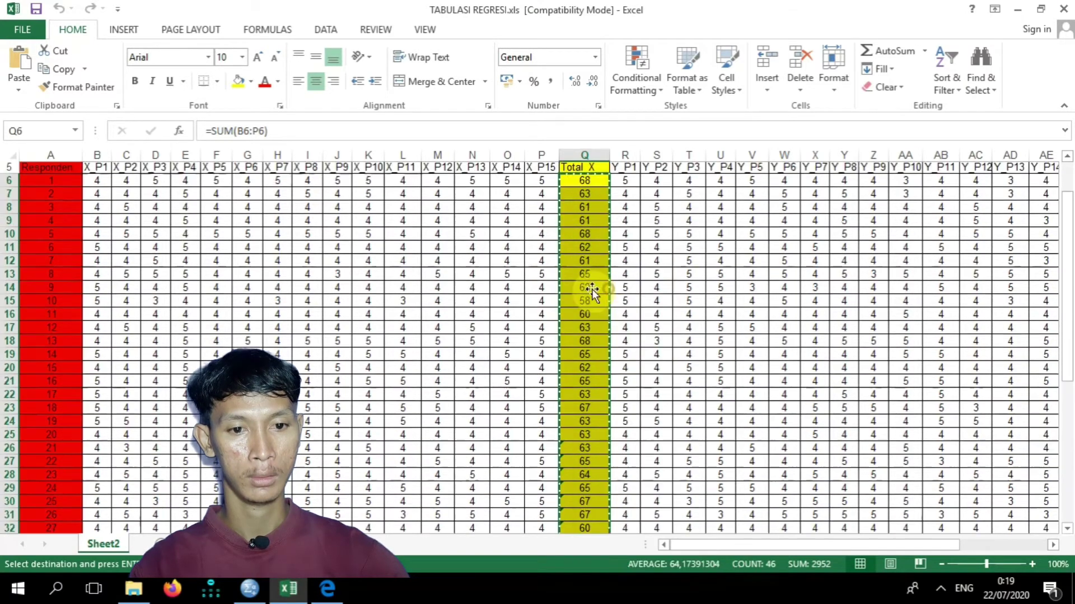
Paste the copied Total_X values into the X column of the SPSS data sheet, starting at case 1.
click(250, 588)
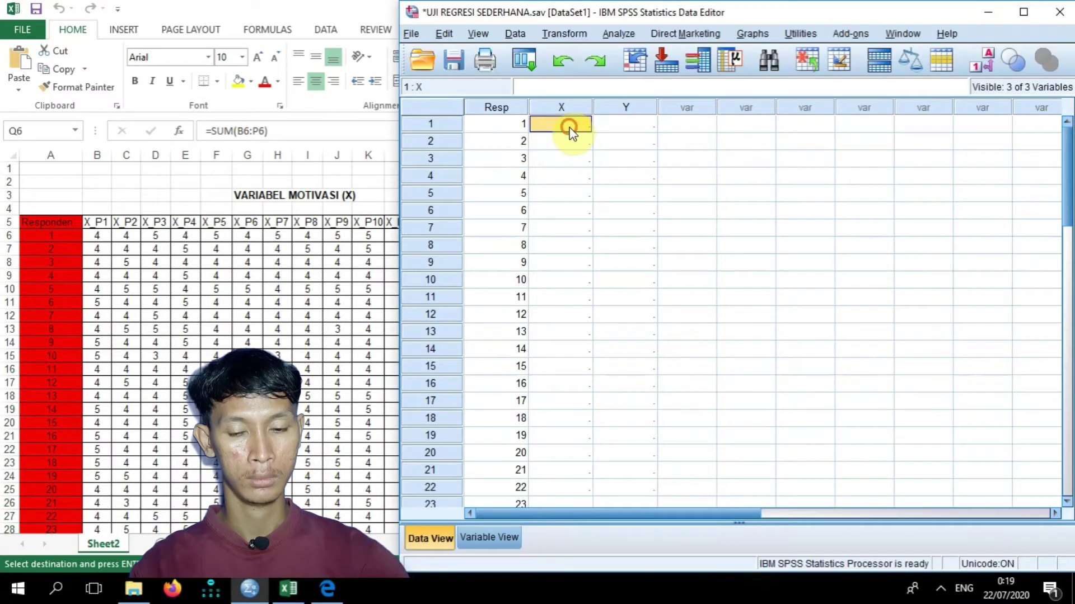
right_click(569, 126)
click(601, 178)
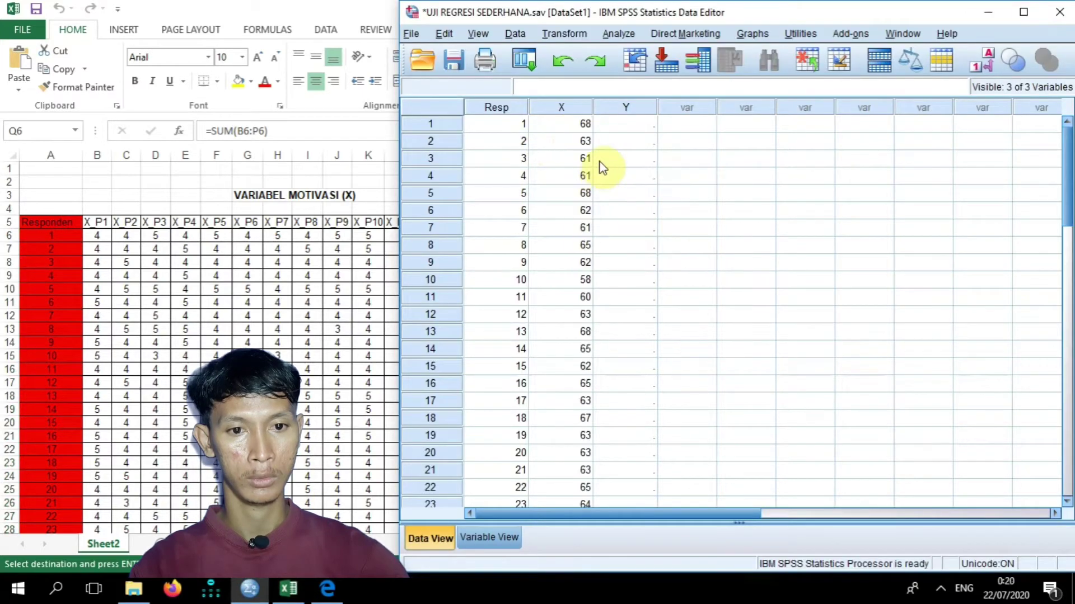
Copy the performance totals in the TOTAL_Y column, AM6:AM51, from the Excel tabulation.
mouse_move(257, 589)
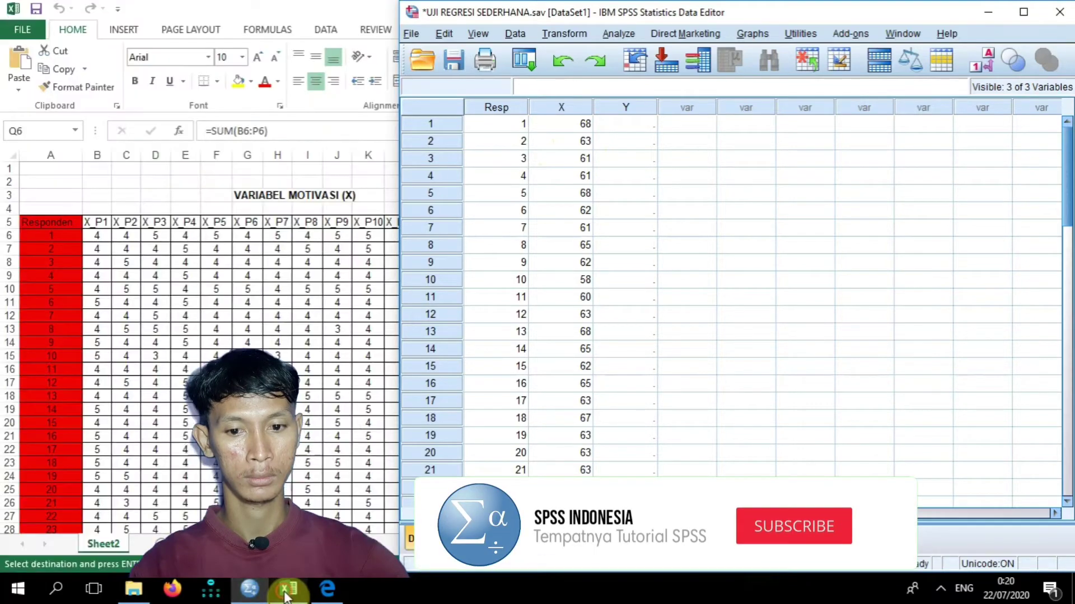
click(287, 589)
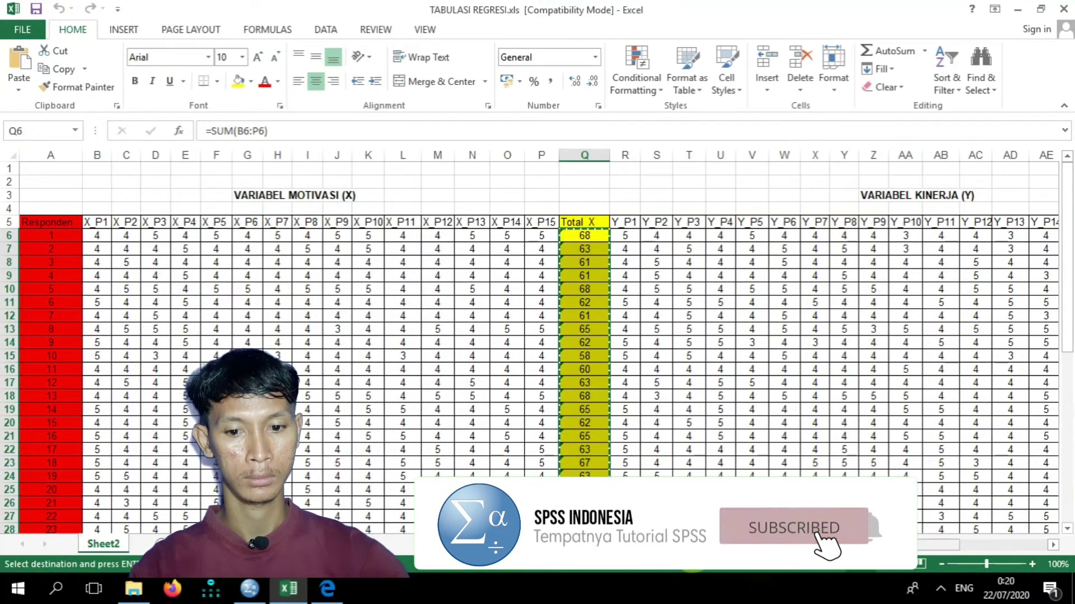
scroll(539, 236, right, 3)
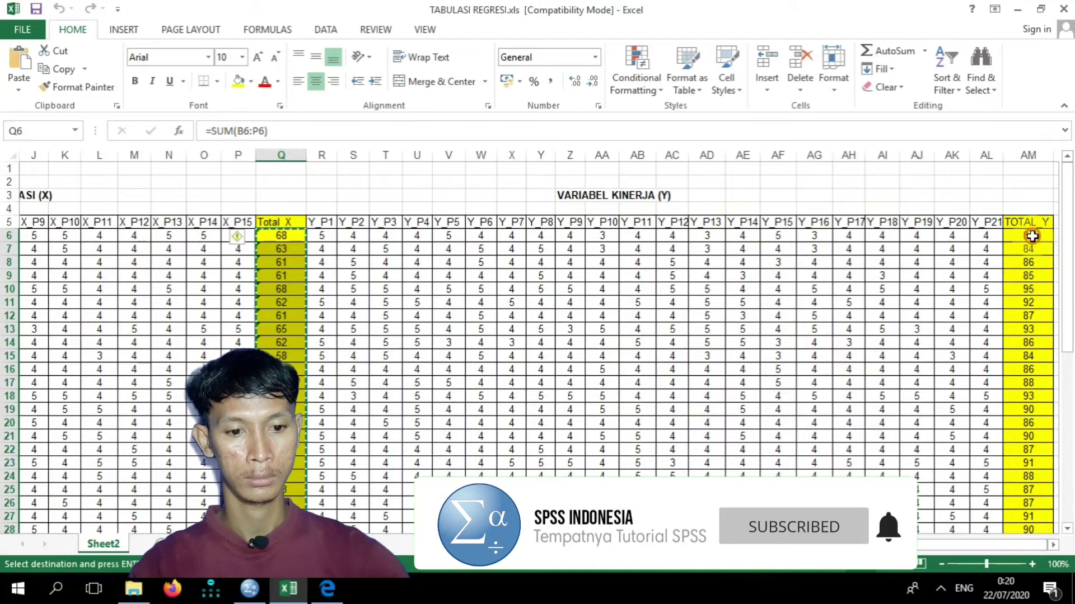
drag(1032, 234, 1033, 501)
right_click(1034, 478)
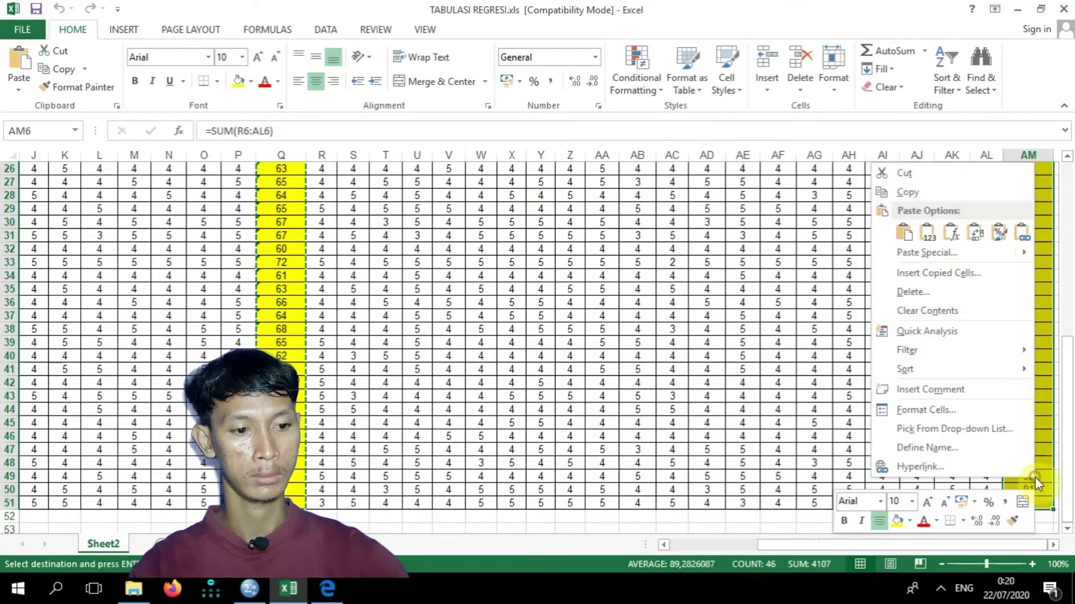
click(921, 193)
scroll(921, 218, up, 8)
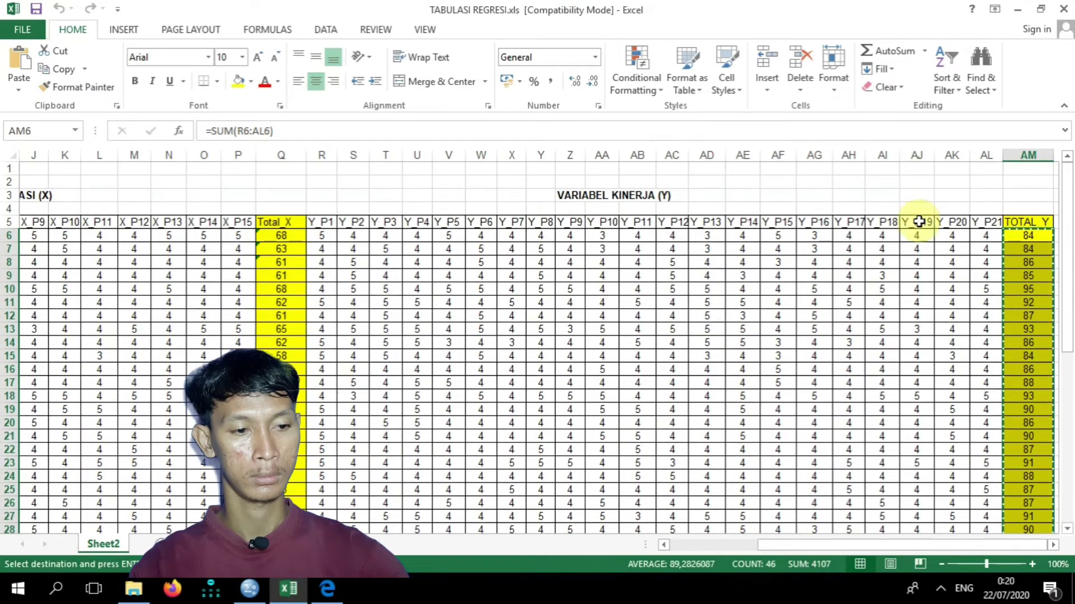
Paste the copied TOTAL_Y values into the SPSS Y column from case 1, and bring up the regression guide in Edge.
click(1017, 9)
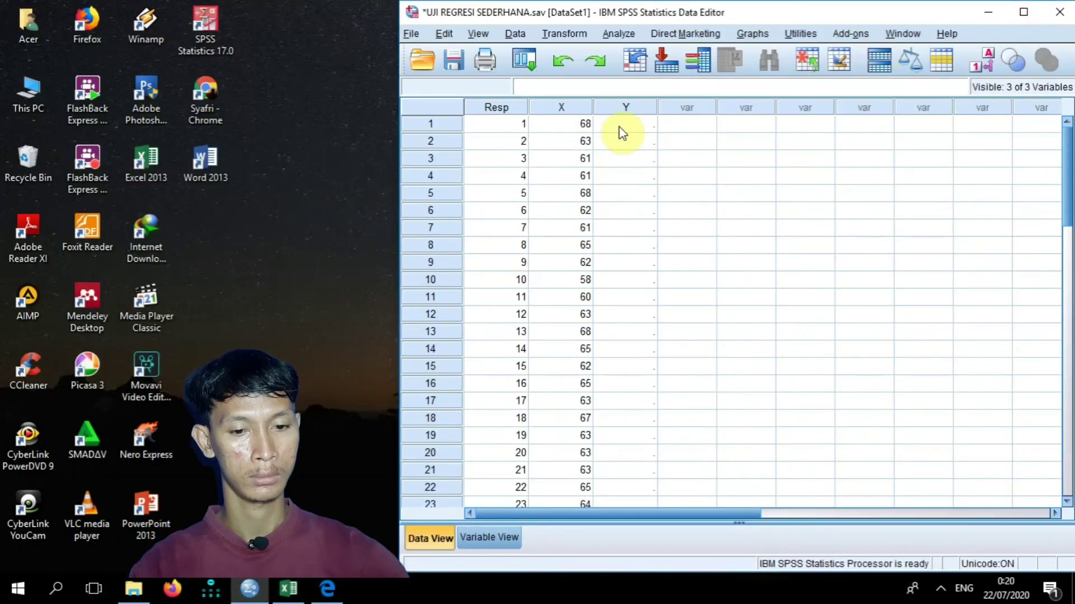
click(624, 134)
key(ctrl+v)
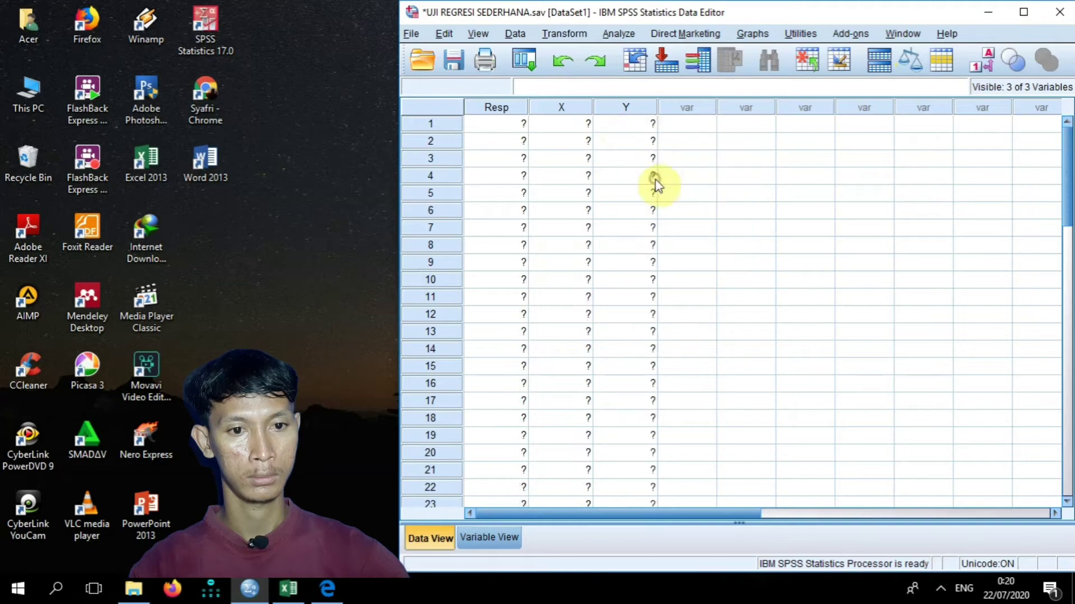
click(327, 588)
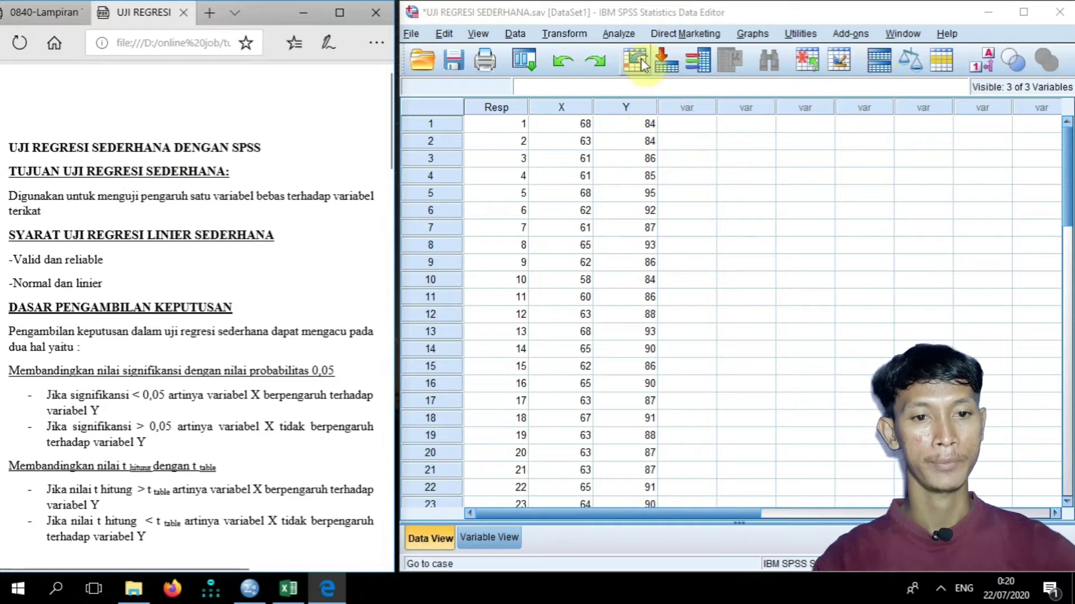
Run a linear regression in SPSS with KINERJA [Y] as the dependent variable and MOTIVASI [X] as the independent variable.
click(618, 32)
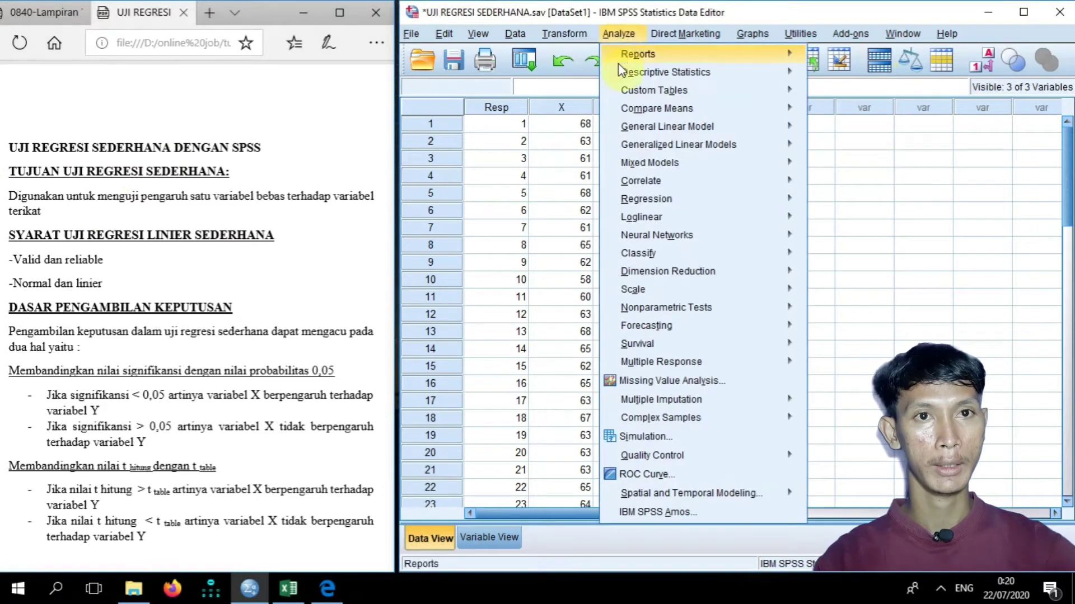
mouse_move(646, 201)
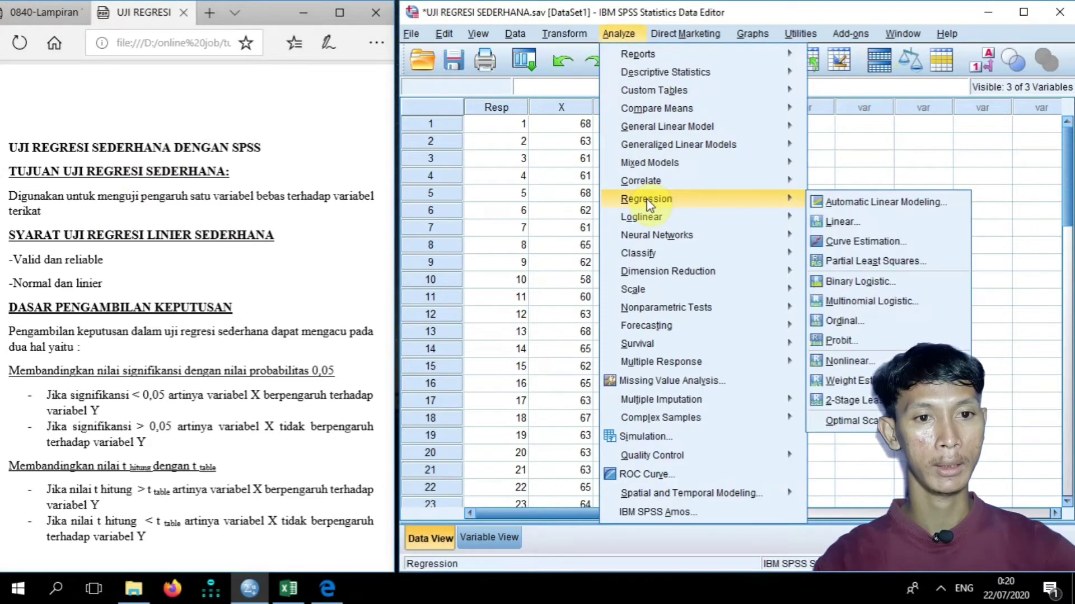
click(848, 223)
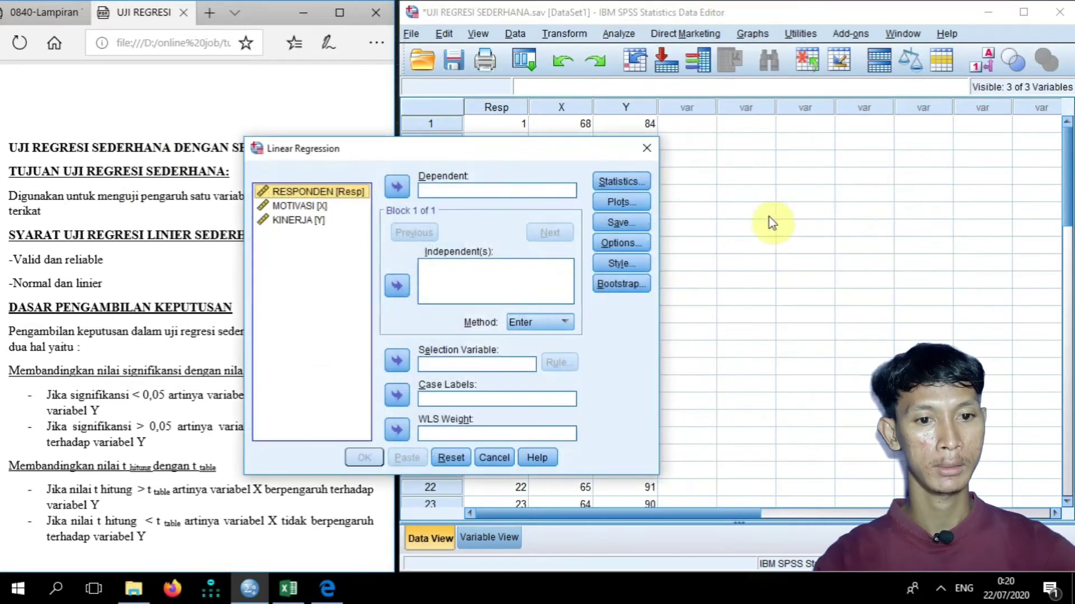
click(311, 221)
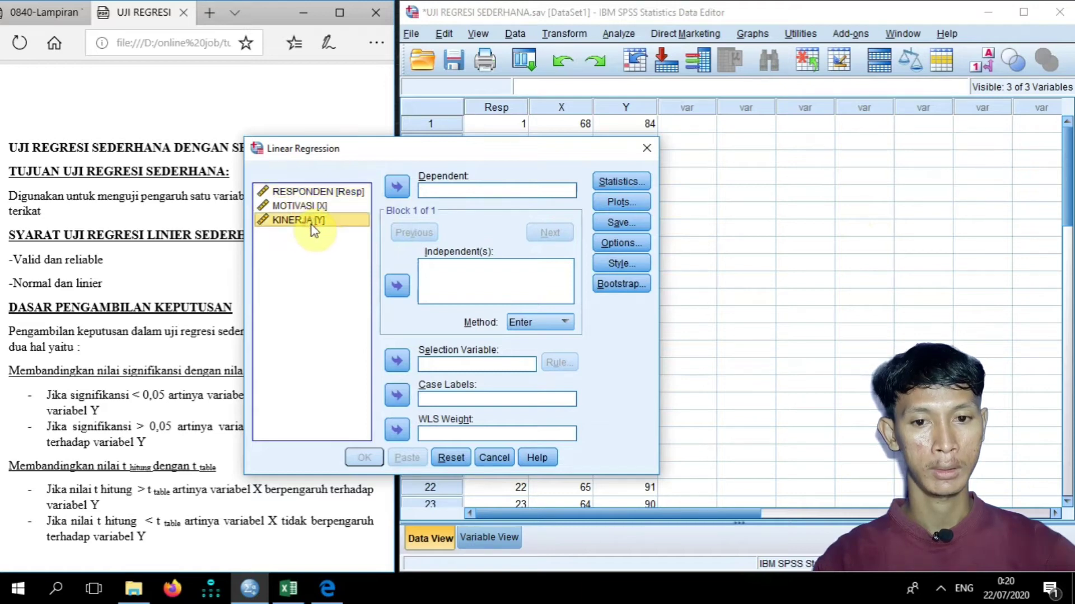
click(404, 190)
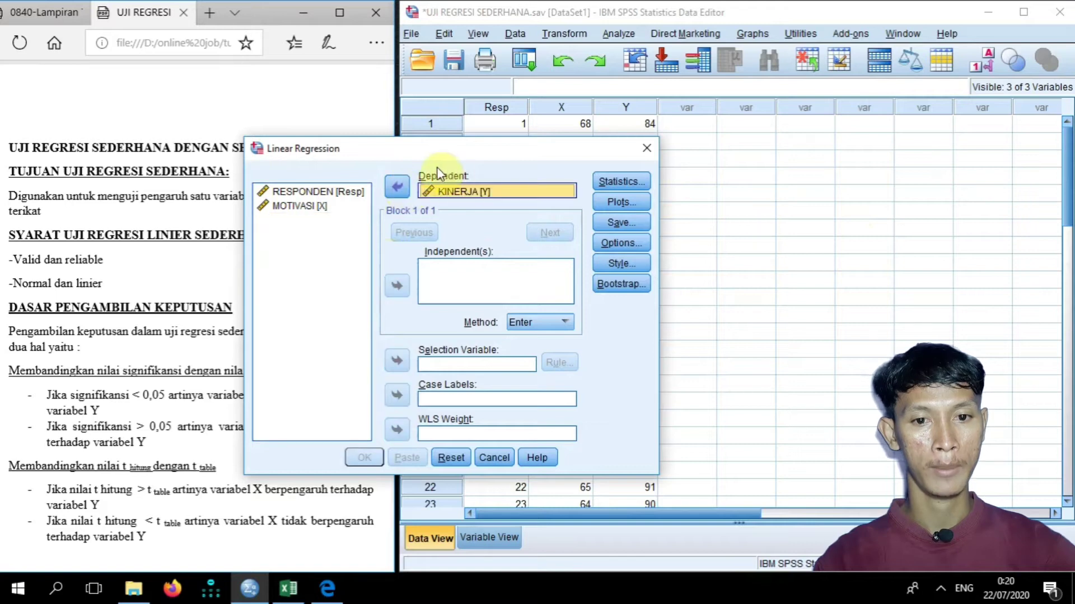
click(363, 204)
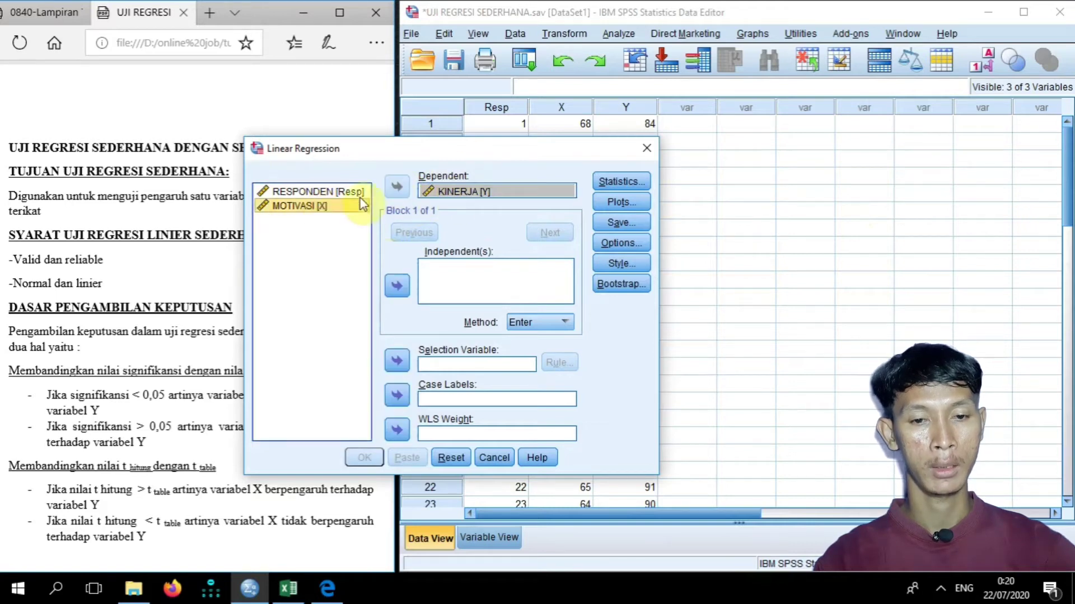
click(398, 288)
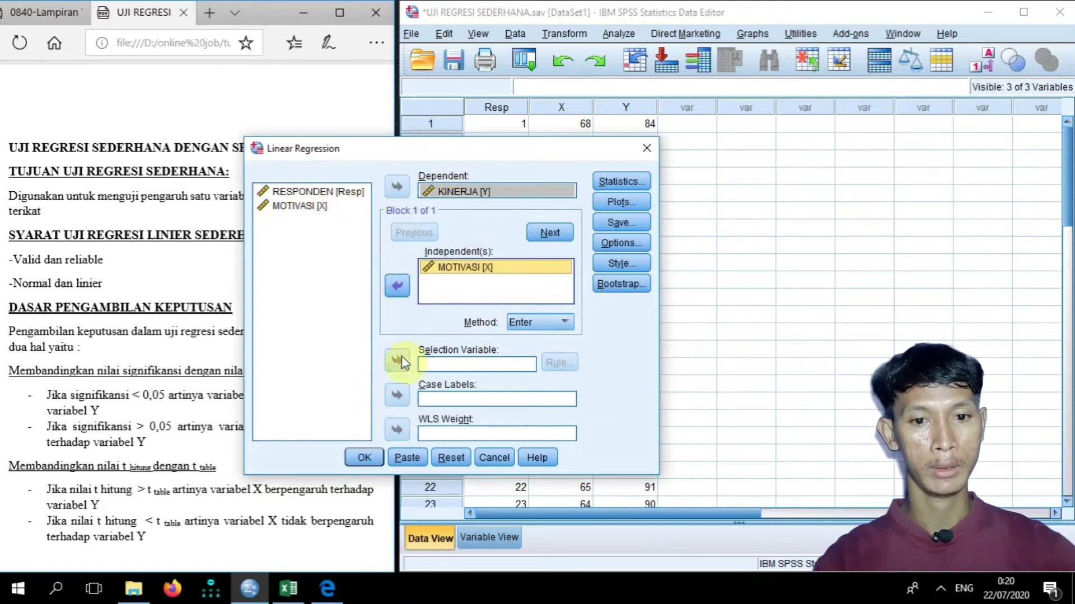
click(365, 457)
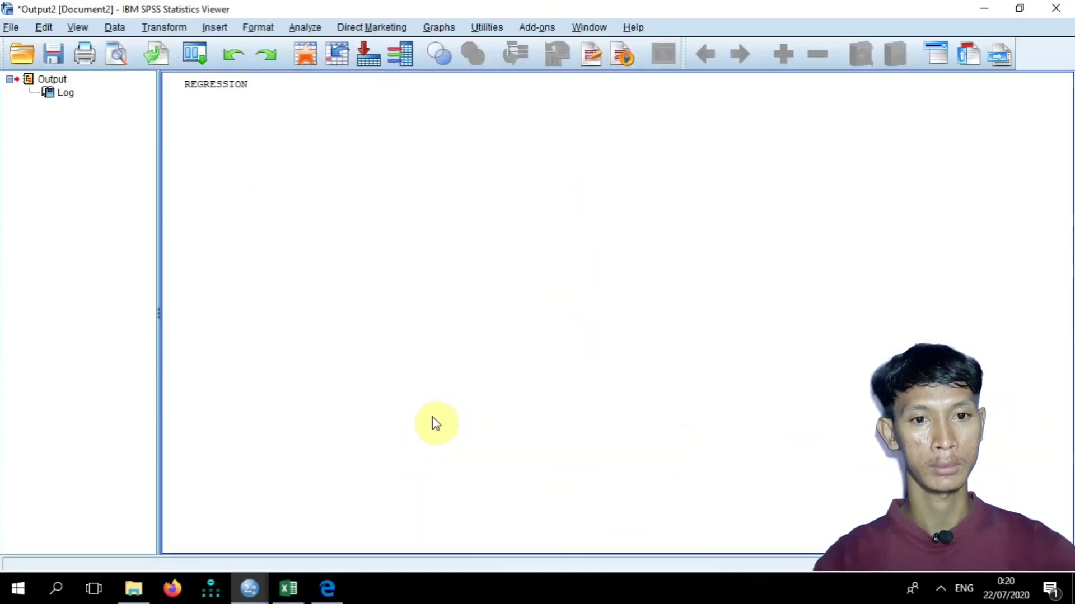
Restore the output window to a smaller size, fit it beside the regression guide at full height, and collapse its outline pane.
click(1017, 9)
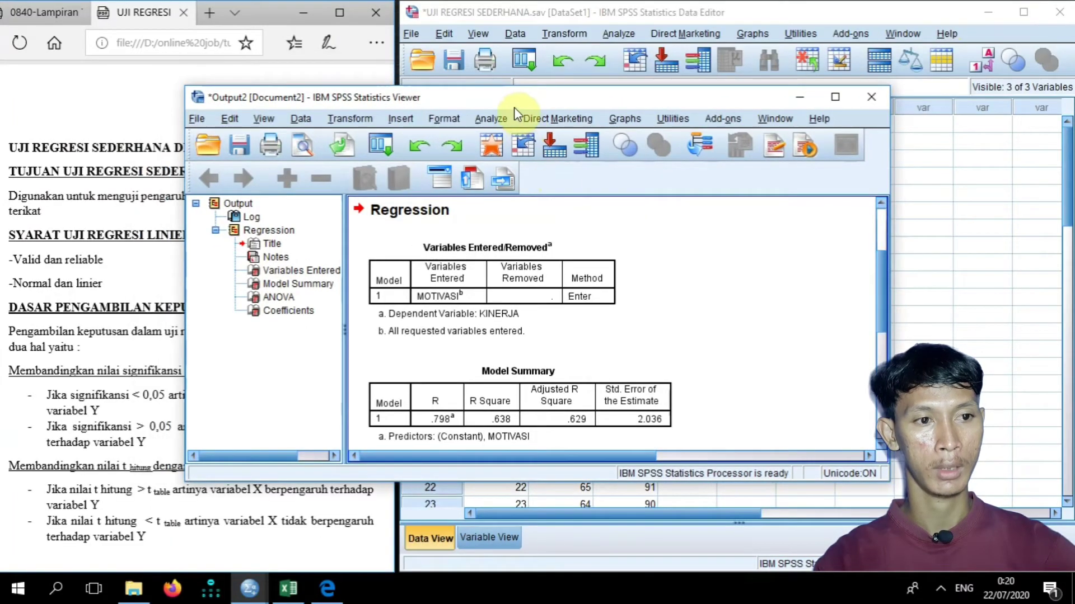
drag(524, 90, 730, 26)
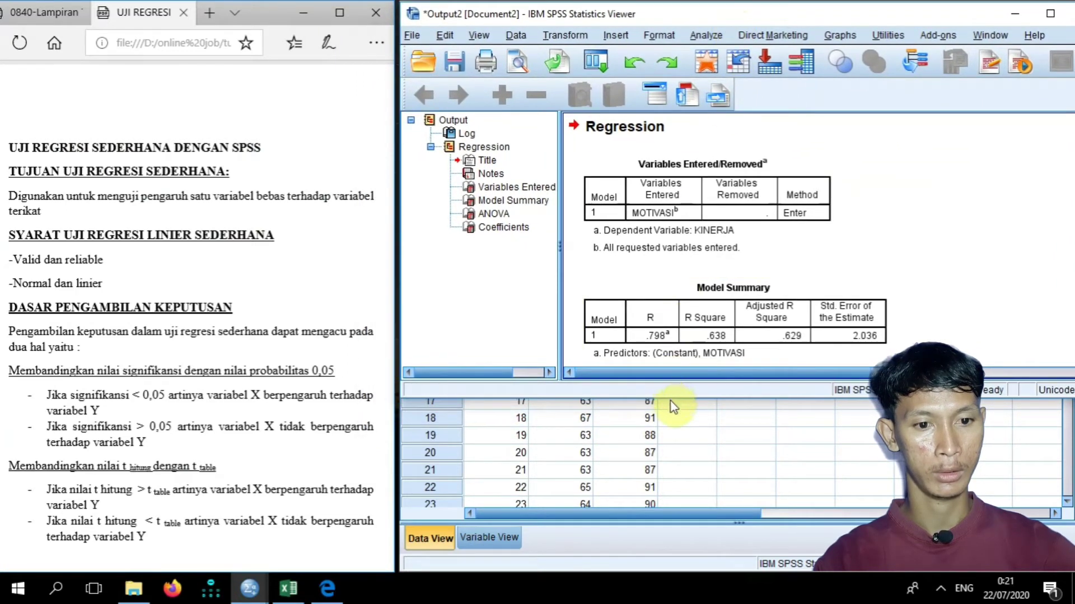
drag(671, 401, 670, 567)
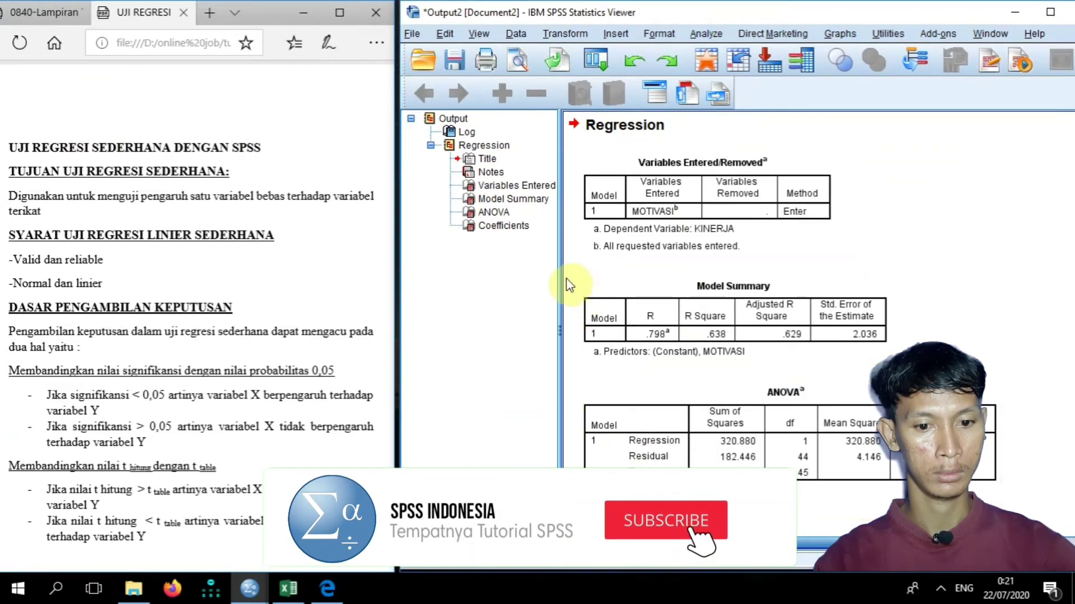
drag(559, 276, 421, 259)
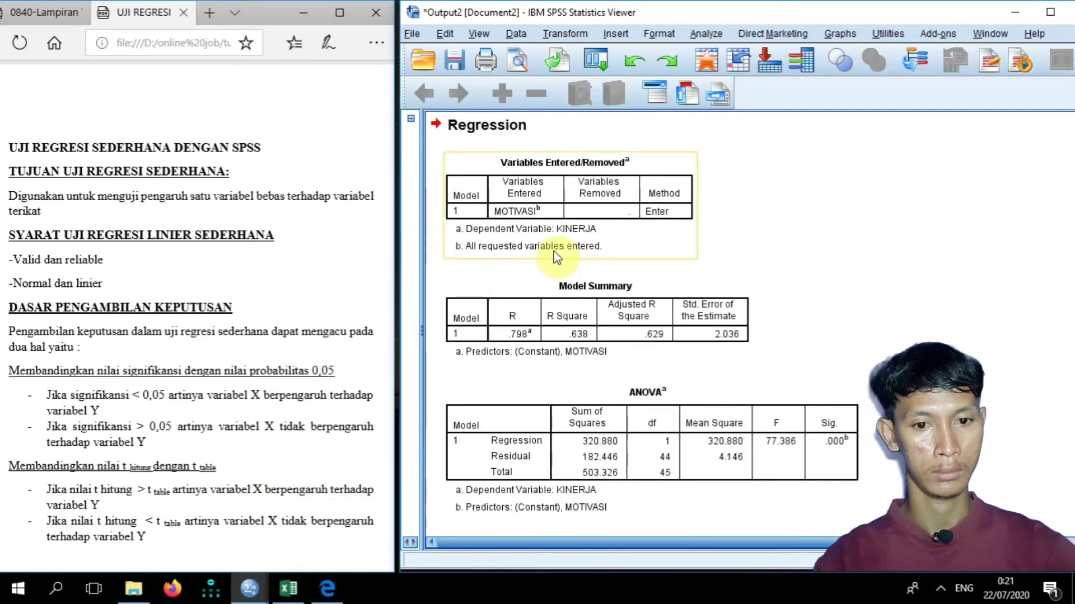
Examine the regression output tables and compare them with the guide's explanation of Variables Entered/Removed, Model Summary and ANOVA.
scroll(532, 160, up, 4)
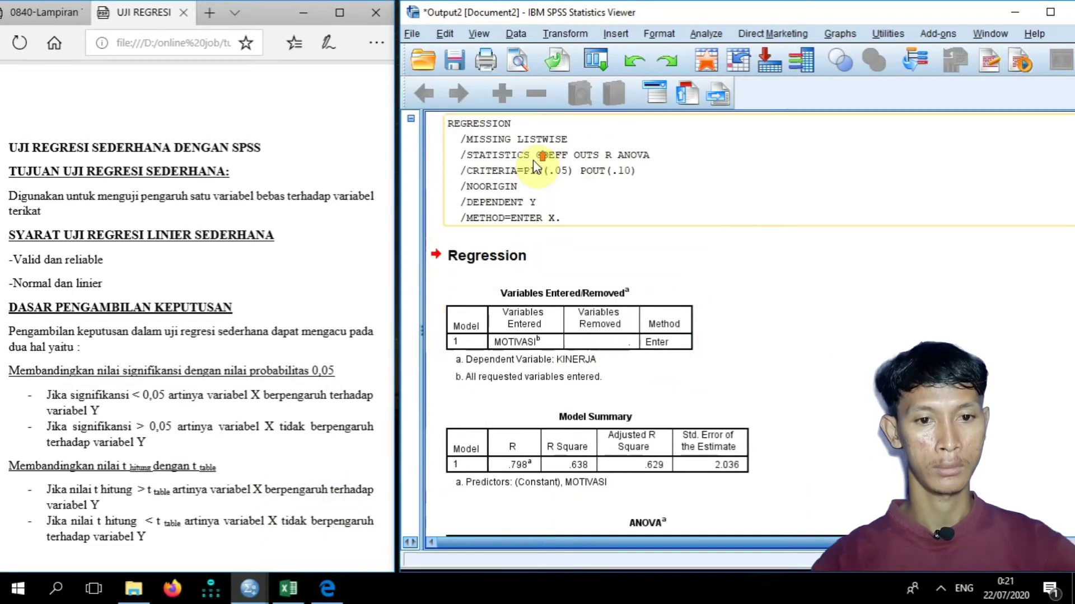
scroll(533, 160, down, 3)
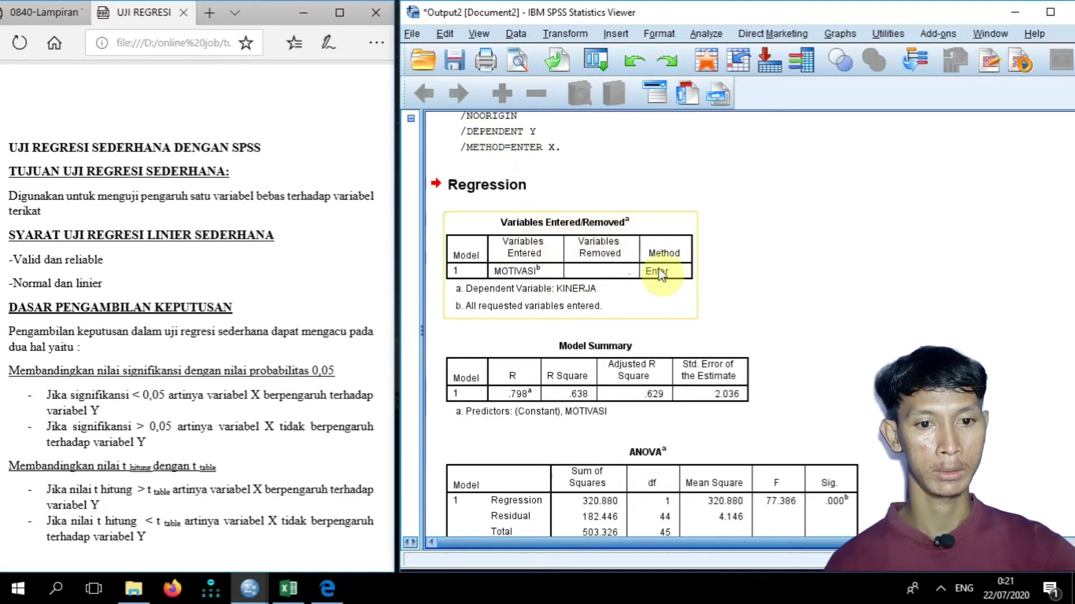
scroll(664, 287, down, 3)
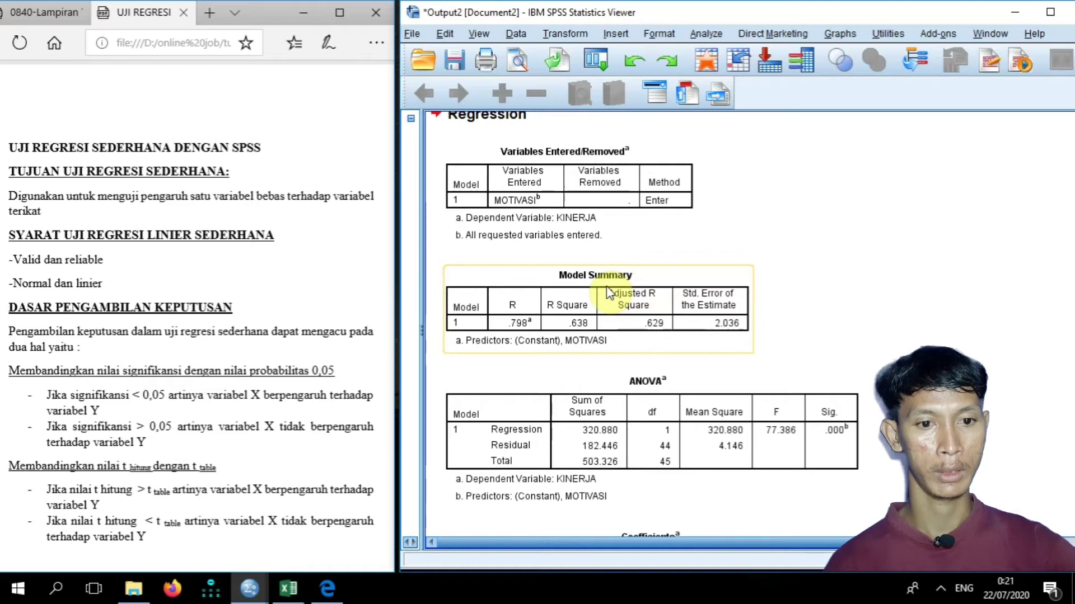
scroll(644, 317, down, 6)
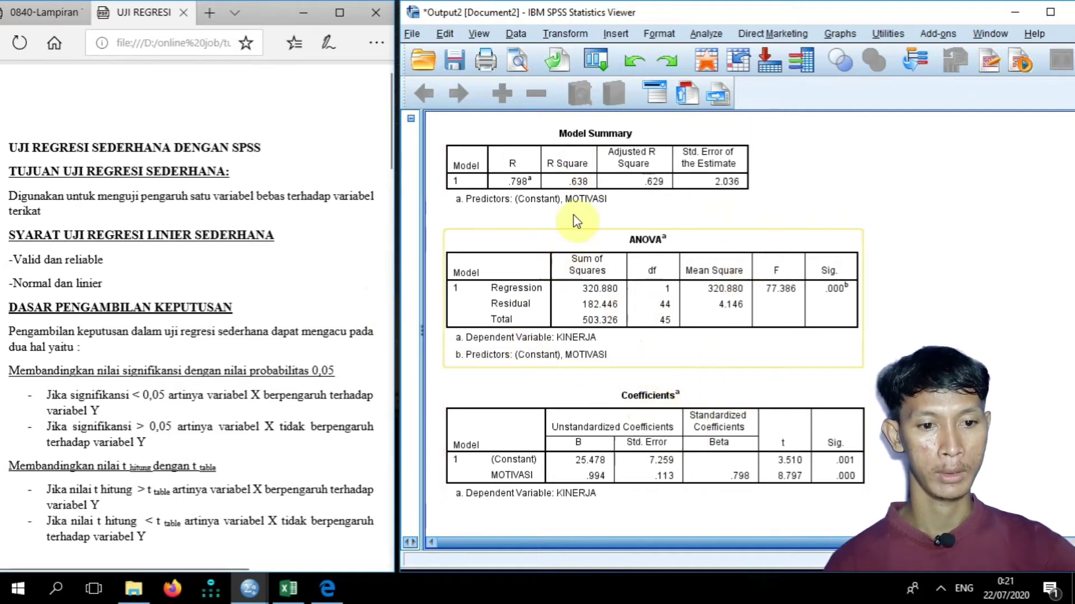
scroll(558, 197, up, 2)
scroll(568, 199, down, 1)
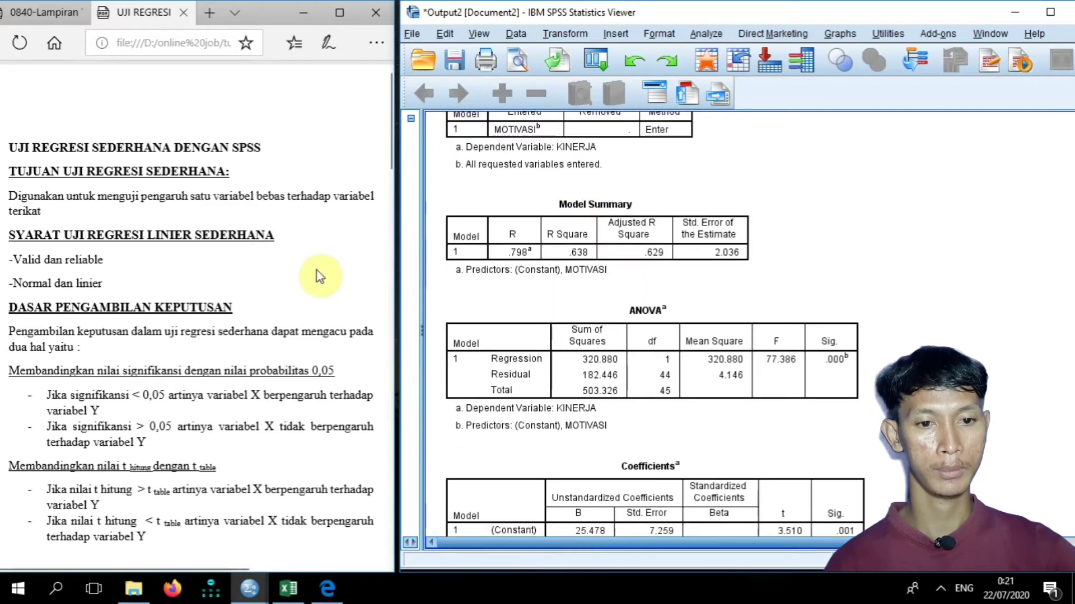
click(318, 276)
scroll(318, 275, down, 12)
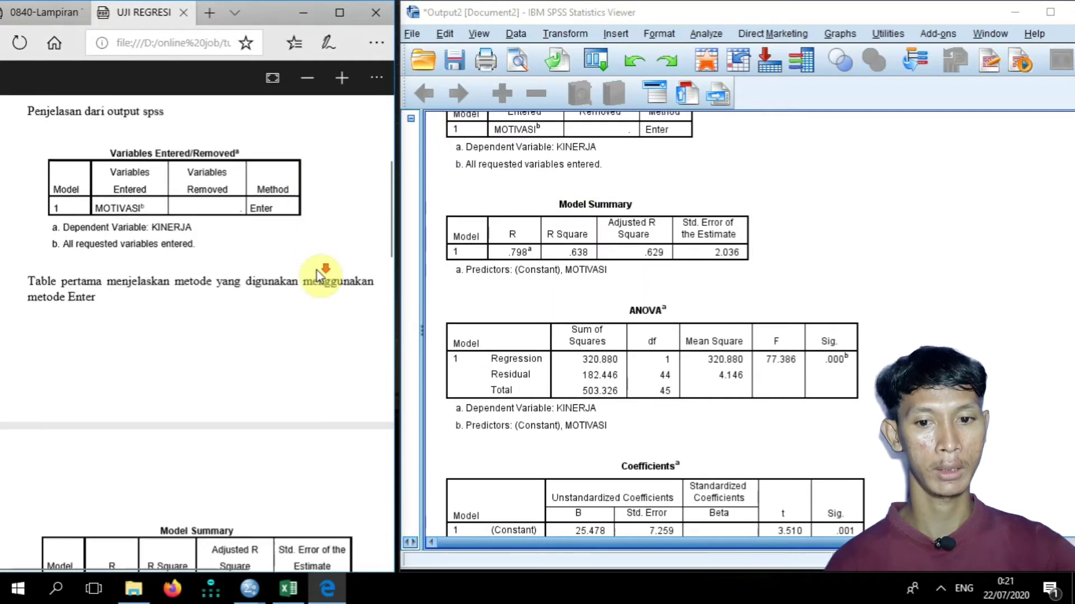
scroll(320, 276, down, 3)
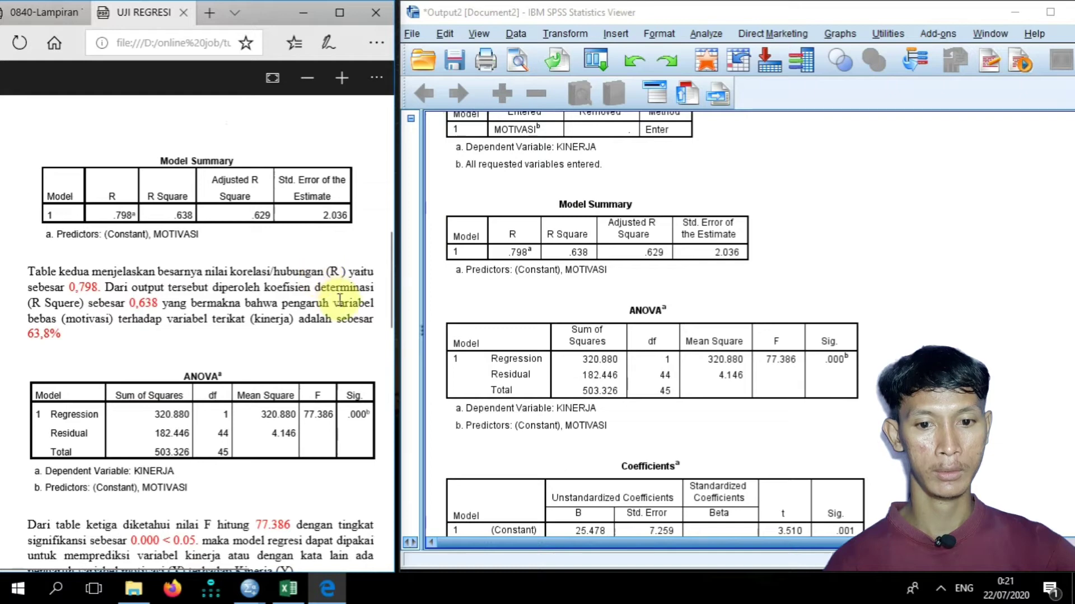
Compare the guide's Variables Entered/Removed, Model Summary, ANOVA and Coefficients tables with the matching tables in the regression output.
scroll(340, 301, up, 8)
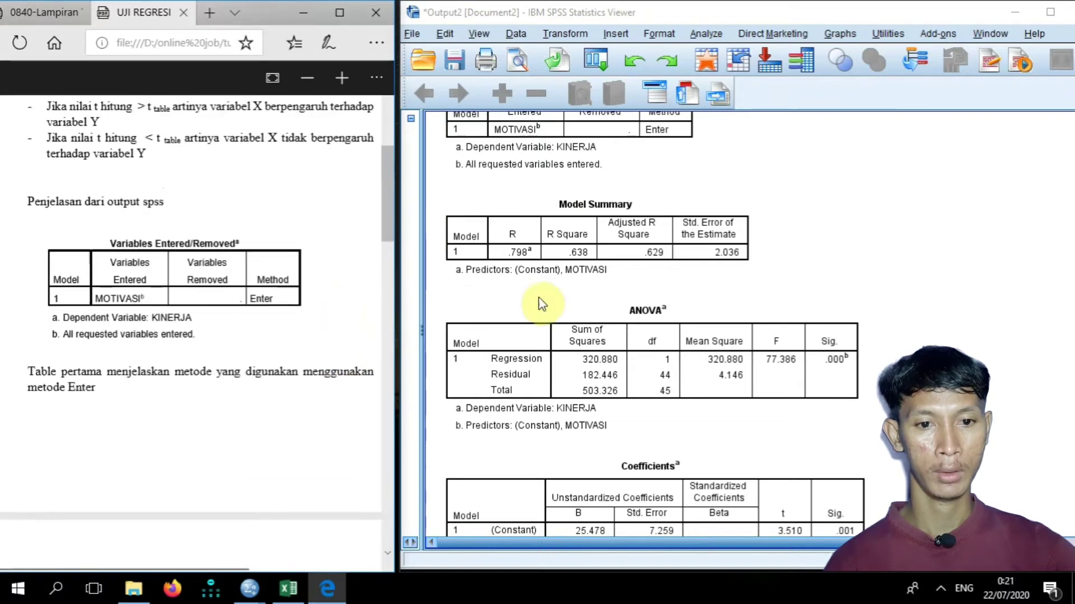
scroll(571, 276, up, 3)
click(571, 277)
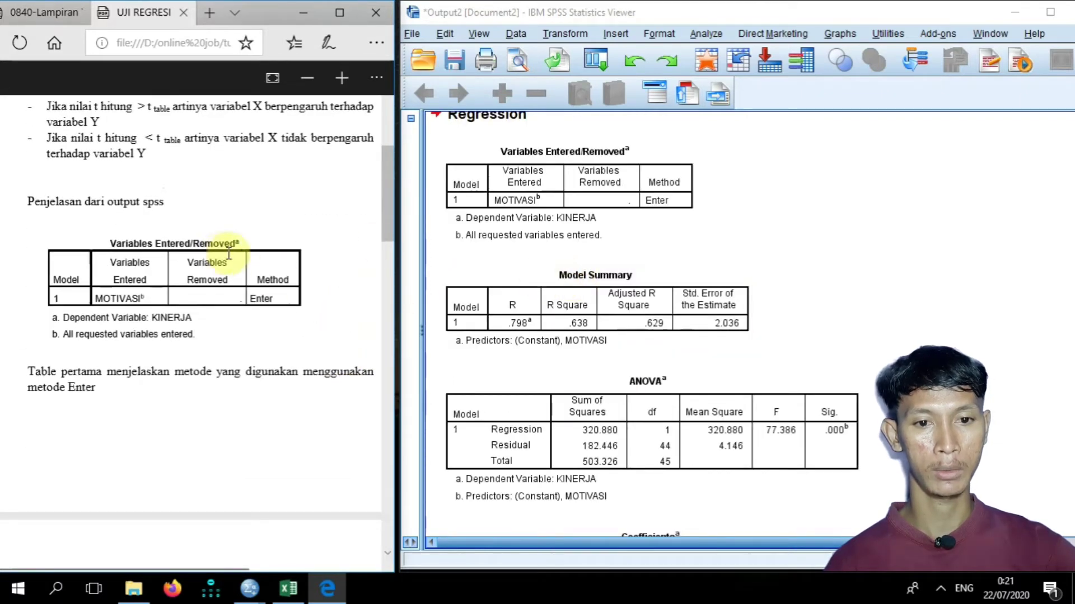
click(552, 294)
scroll(552, 294, down, 3)
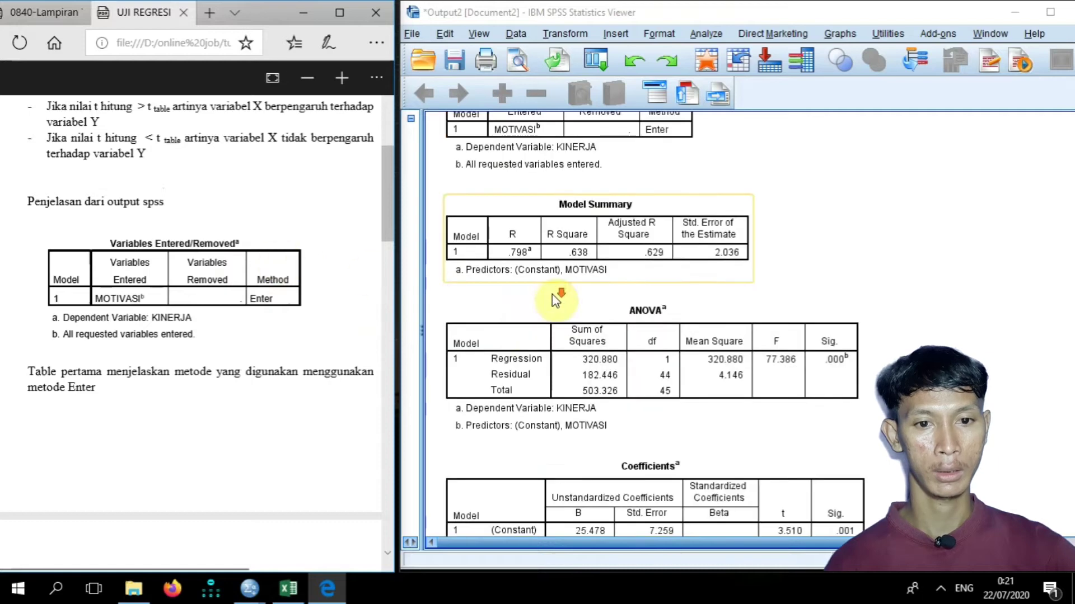
scroll(378, 349, down, 5)
scroll(334, 353, down, 5)
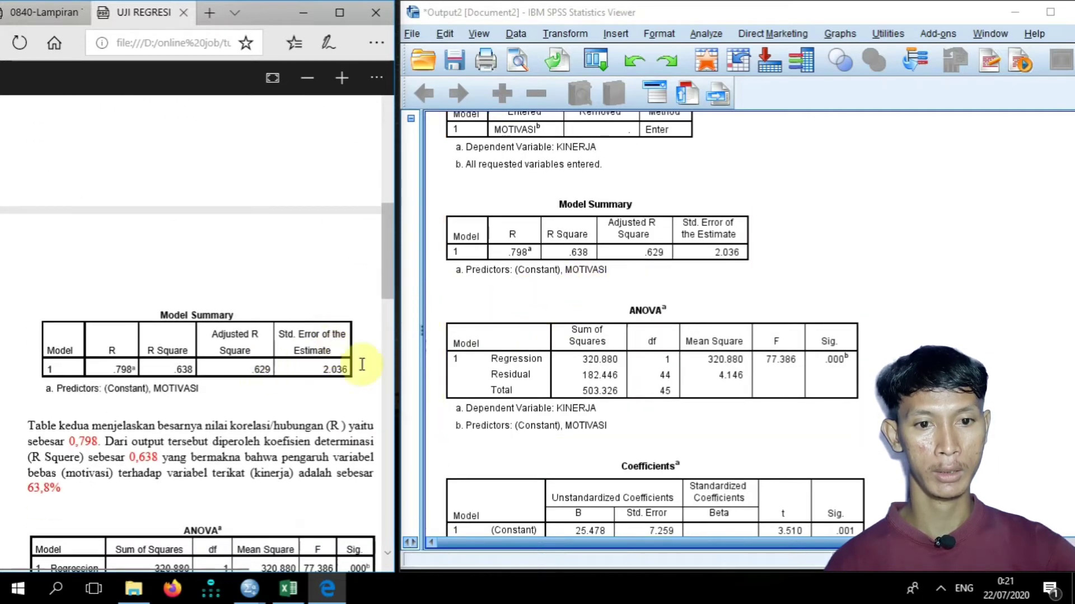
click(540, 361)
scroll(540, 361, down, 3)
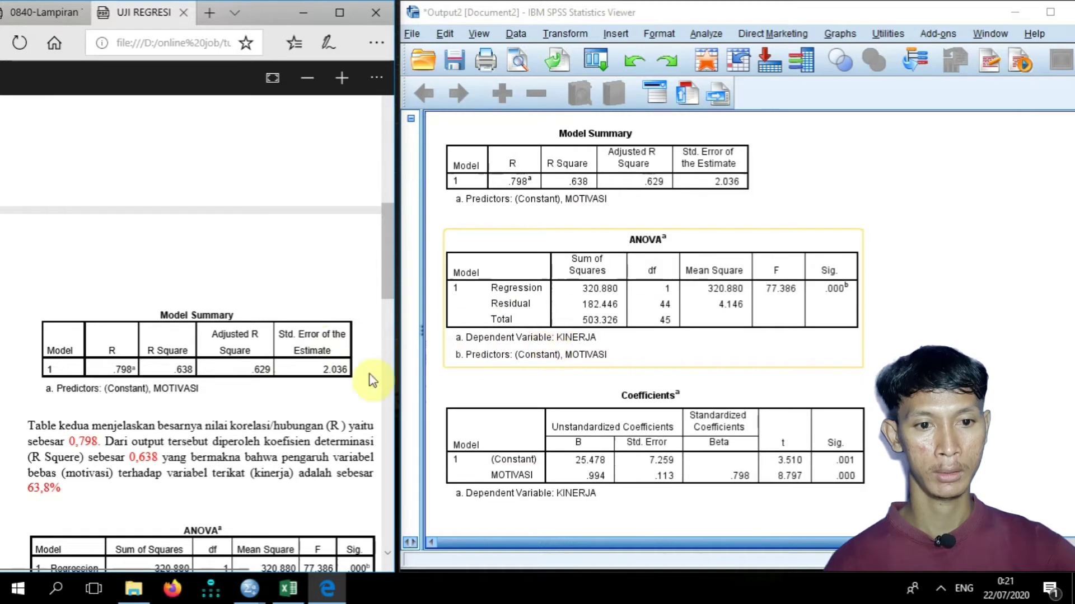
scroll(295, 379, down, 10)
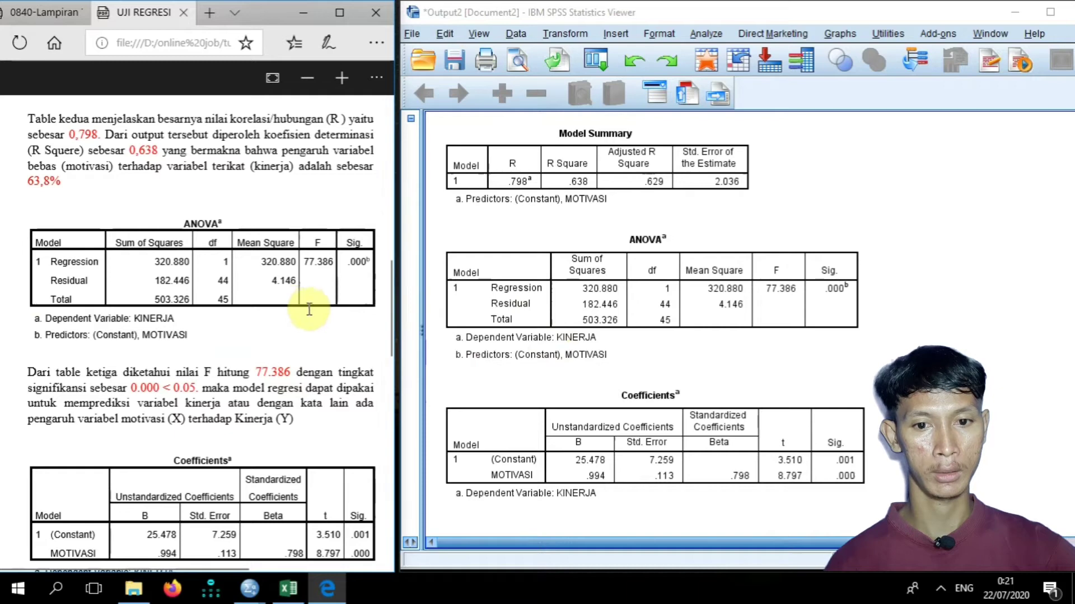
click(619, 467)
click(336, 484)
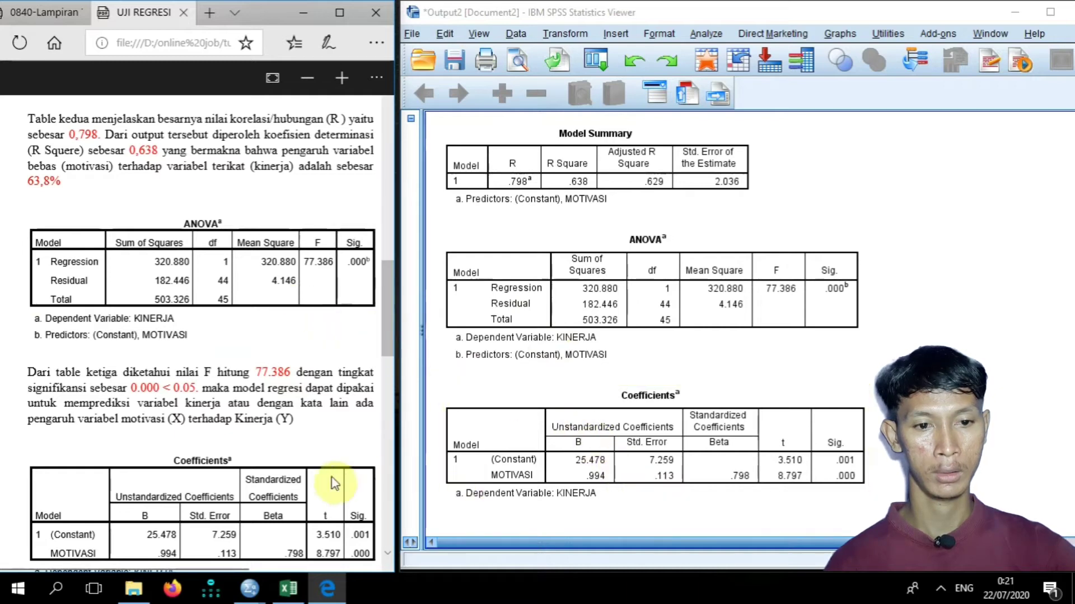
scroll(251, 472, down, 5)
scroll(250, 472, down, 4)
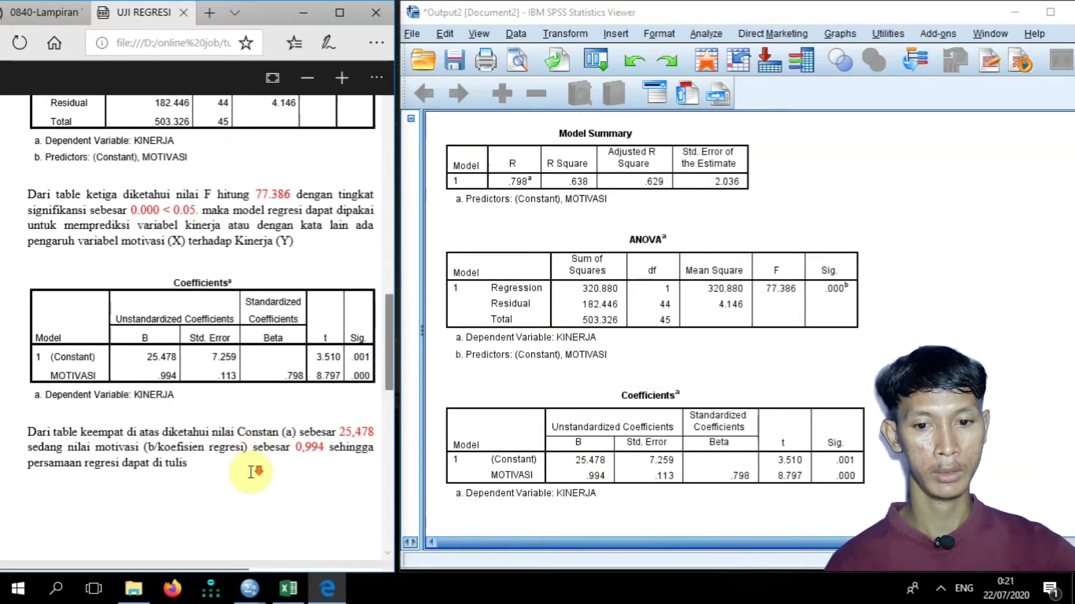
Read the guide's explanations of the entry method, the R and R Square values, and the ANOVA F test with its significance.
scroll(251, 472, up, 8)
scroll(251, 472, up, 10)
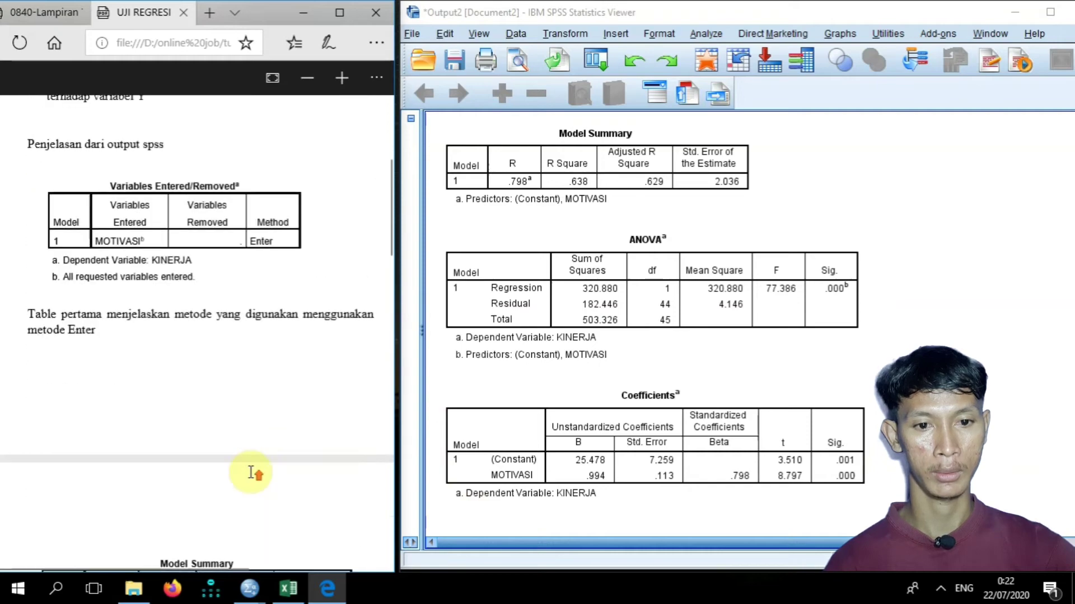
scroll(280, 448, up, 3)
scroll(179, 424, down, 5)
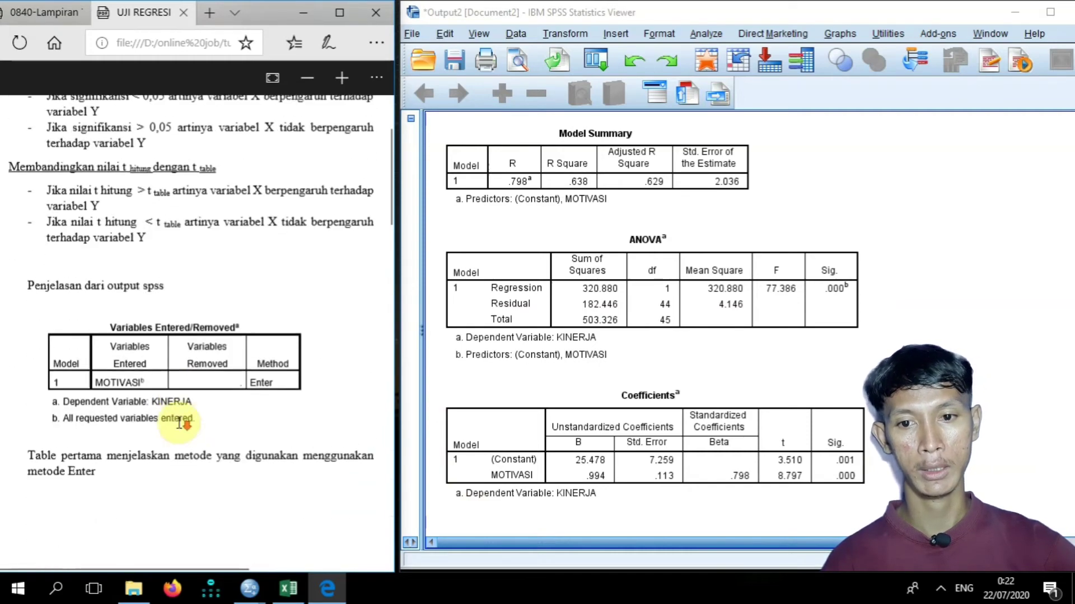
scroll(152, 345, down, 2)
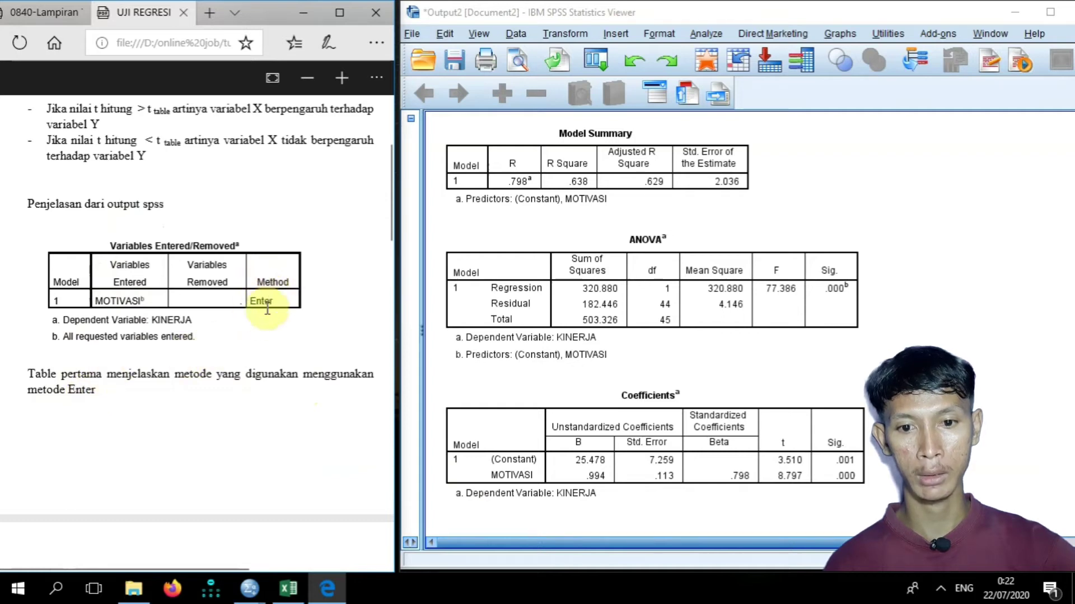
scroll(255, 302, down, 6)
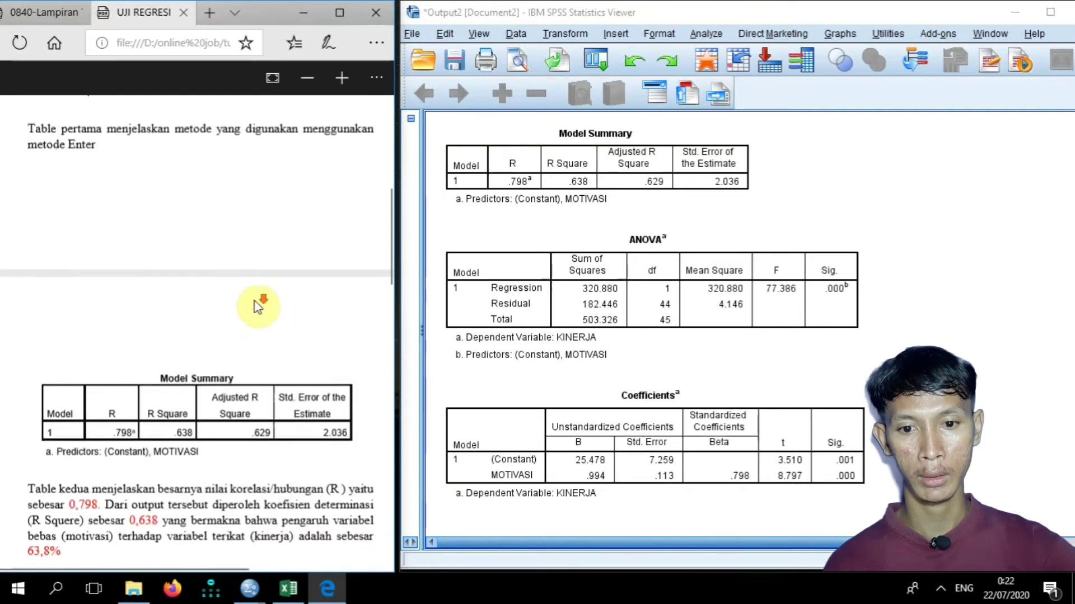
scroll(175, 319, down, 3)
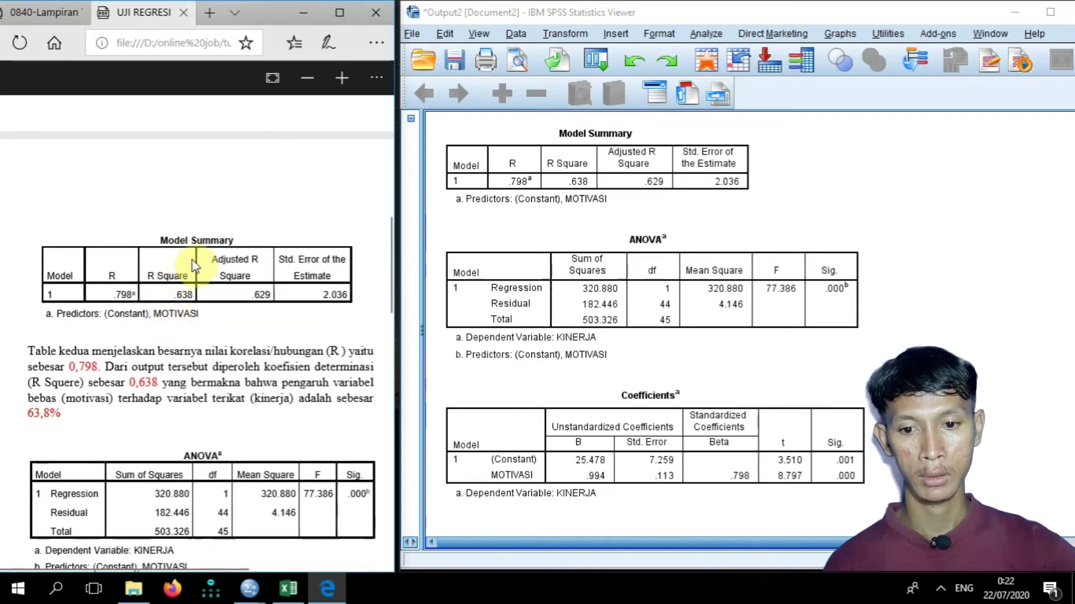
scroll(158, 299, down, 3)
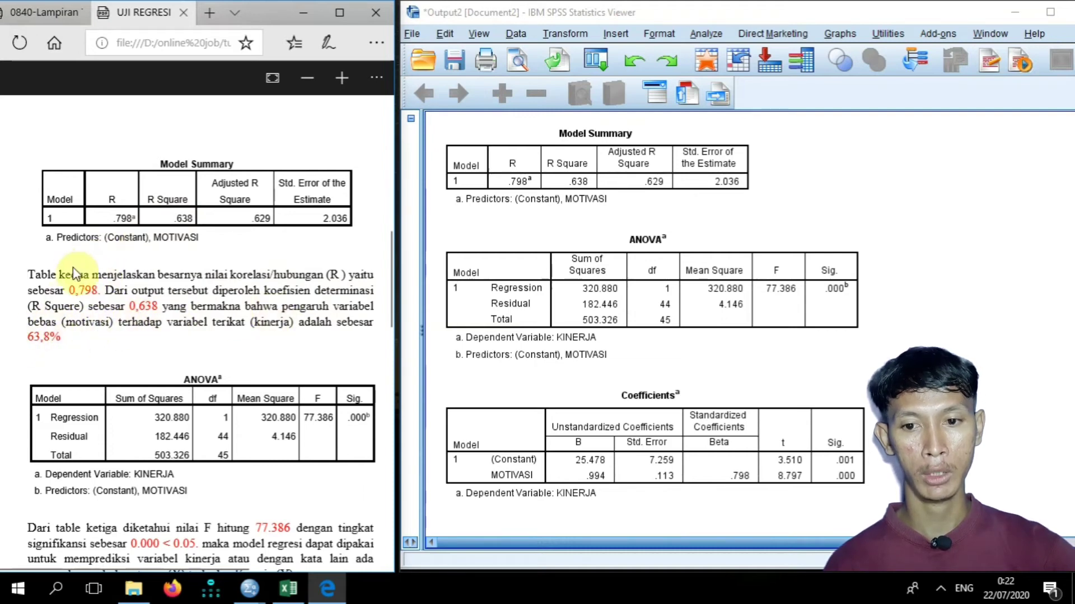
scroll(134, 281, down, 4)
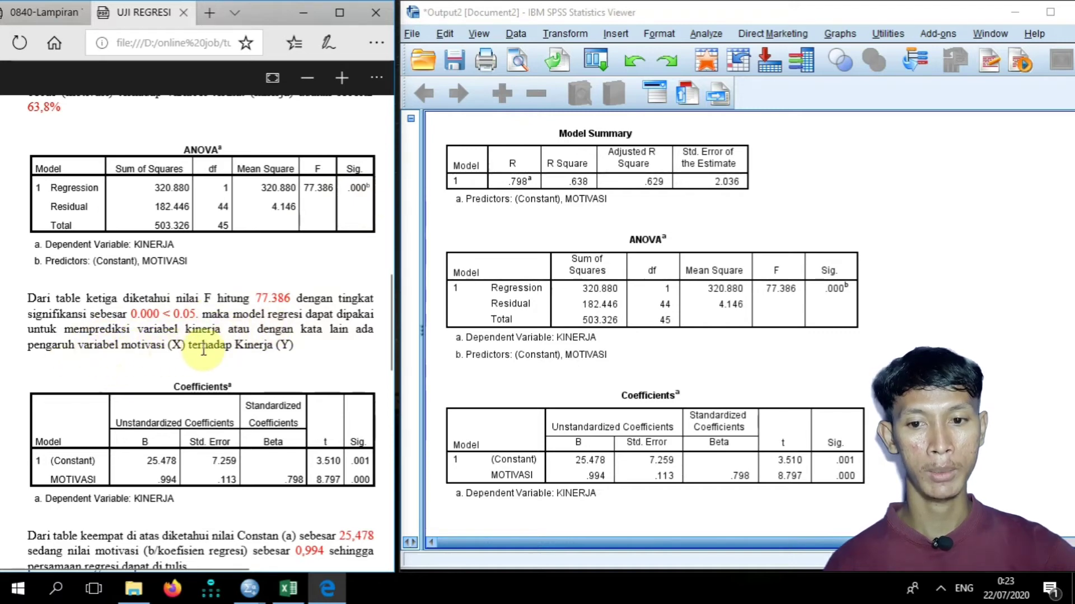
Examine the guide's explanation of the Coefficients table, the regression equation Y = a+bX, and the meaning of its constant and coefficient.
scroll(162, 317, down, 3)
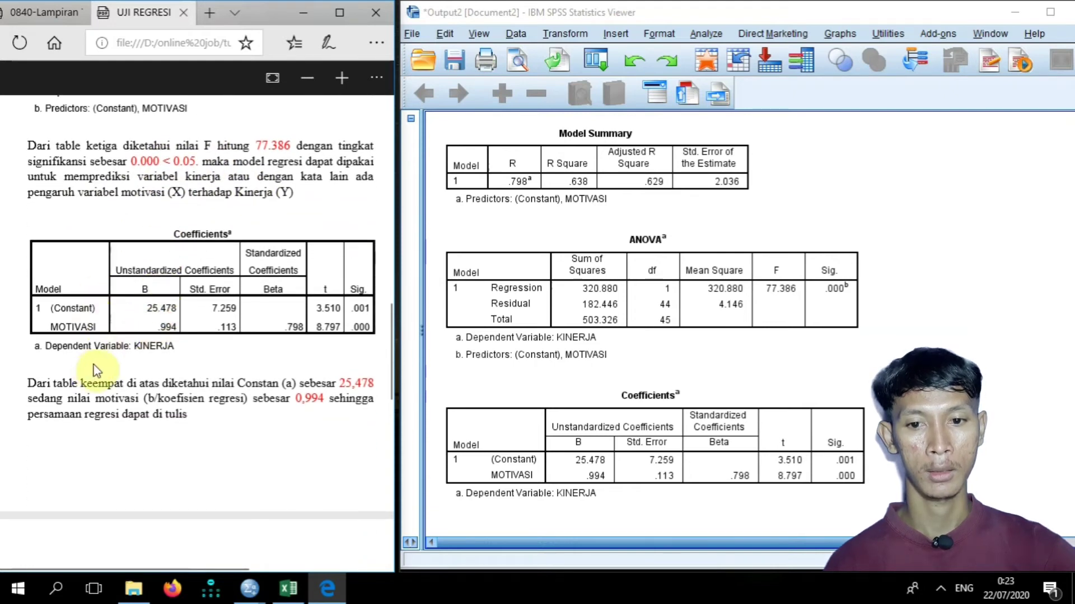
click(542, 336)
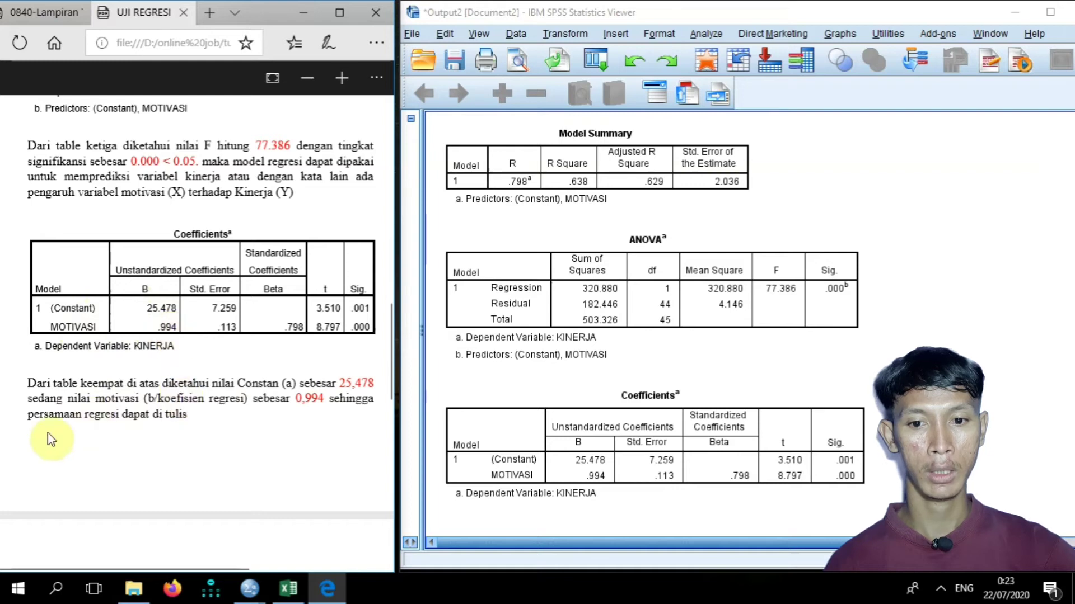
scroll(136, 407, down, 4)
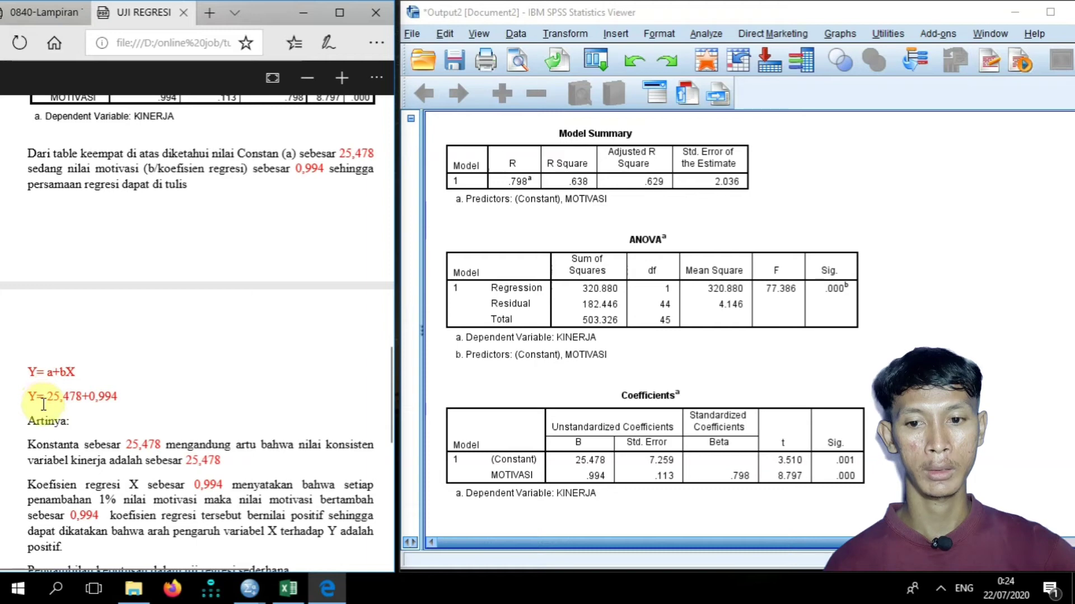
scroll(56, 402, up, 1)
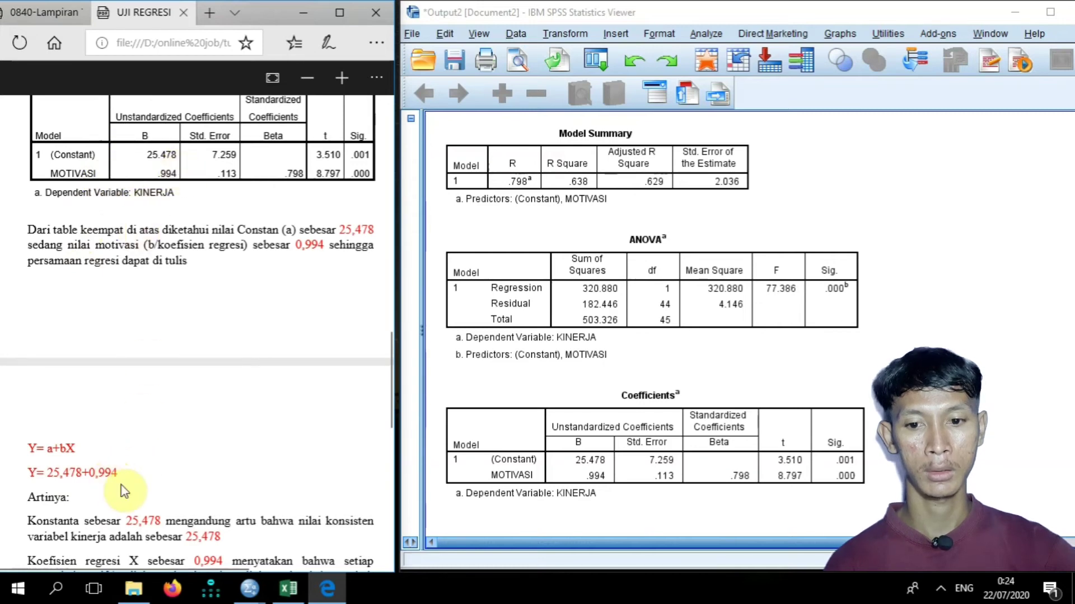
scroll(124, 491, down, 3)
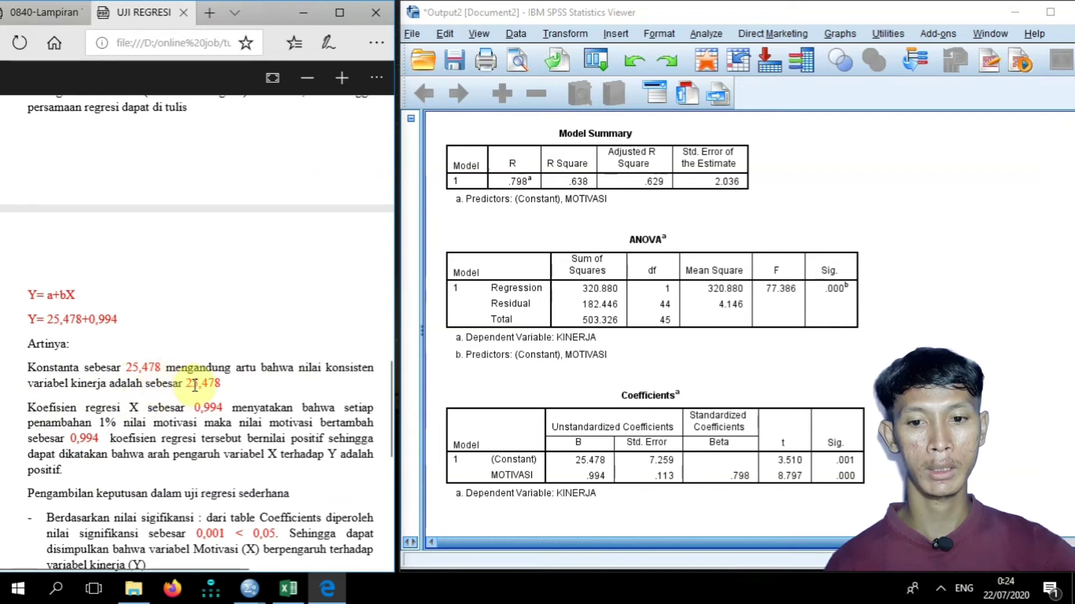
scroll(65, 408, down, 3)
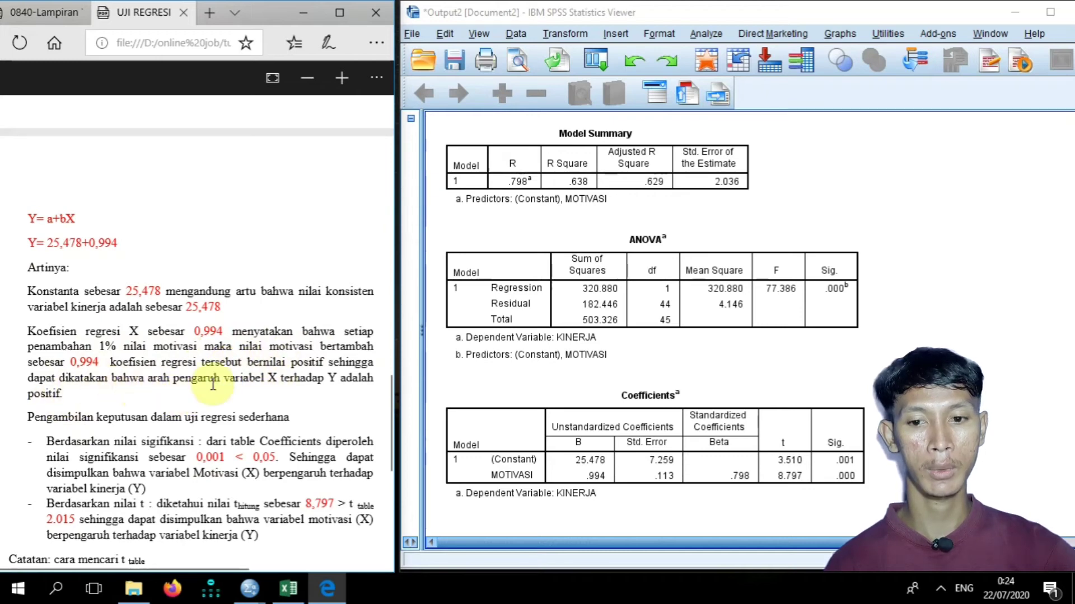
scroll(269, 388, down, 3)
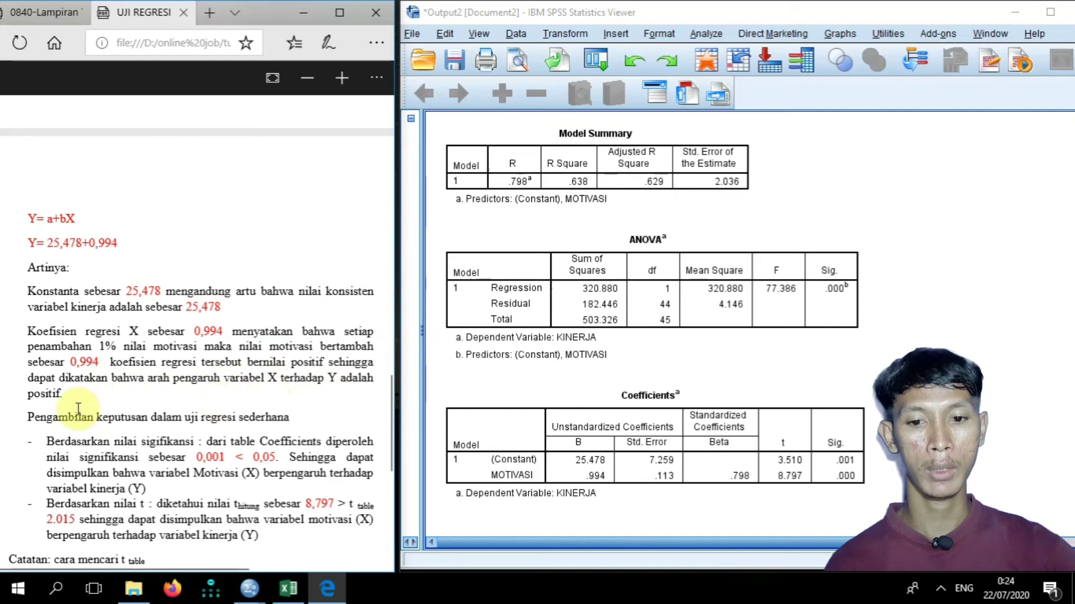